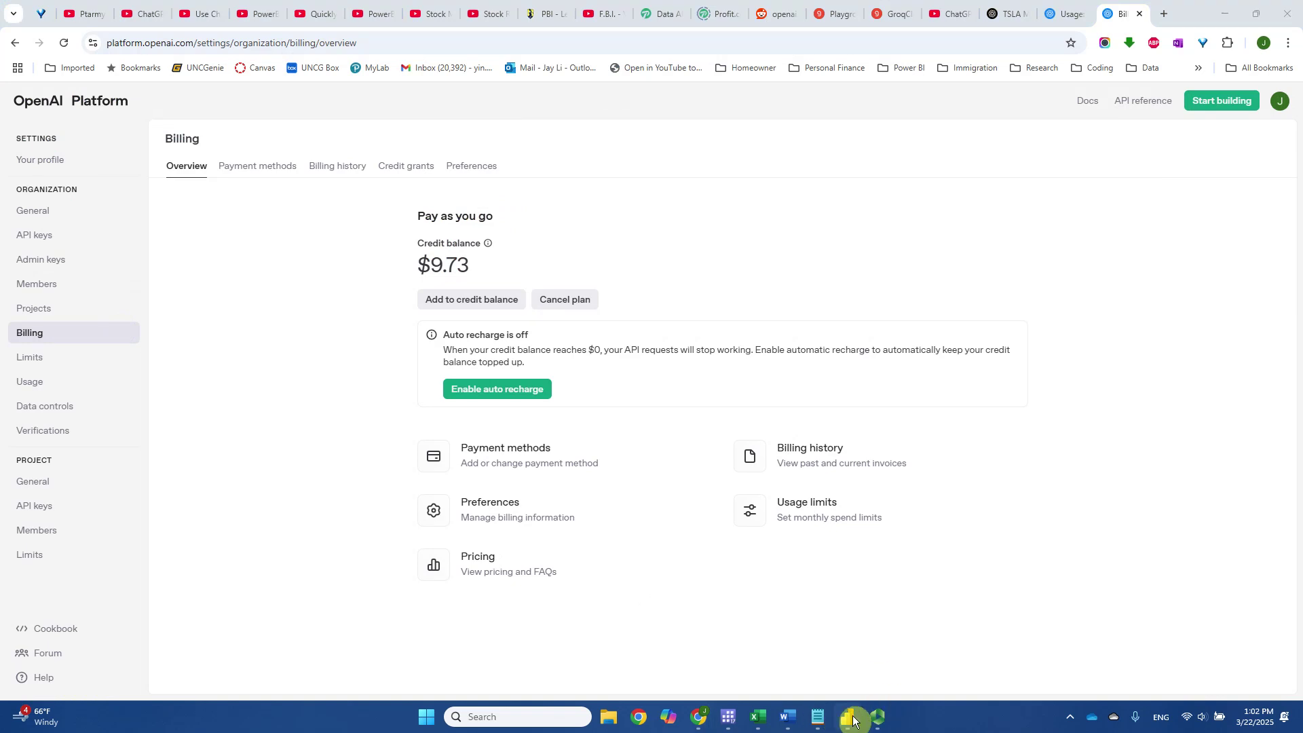
- Switch to the HistoricalDaily_Lec15c report in Power BI and expand the fields of the TSLAEvents table
{"action": "mouse_move", "coordinate": [846, 717]}
{"action": "left_click", "coordinate": [826, 665]}
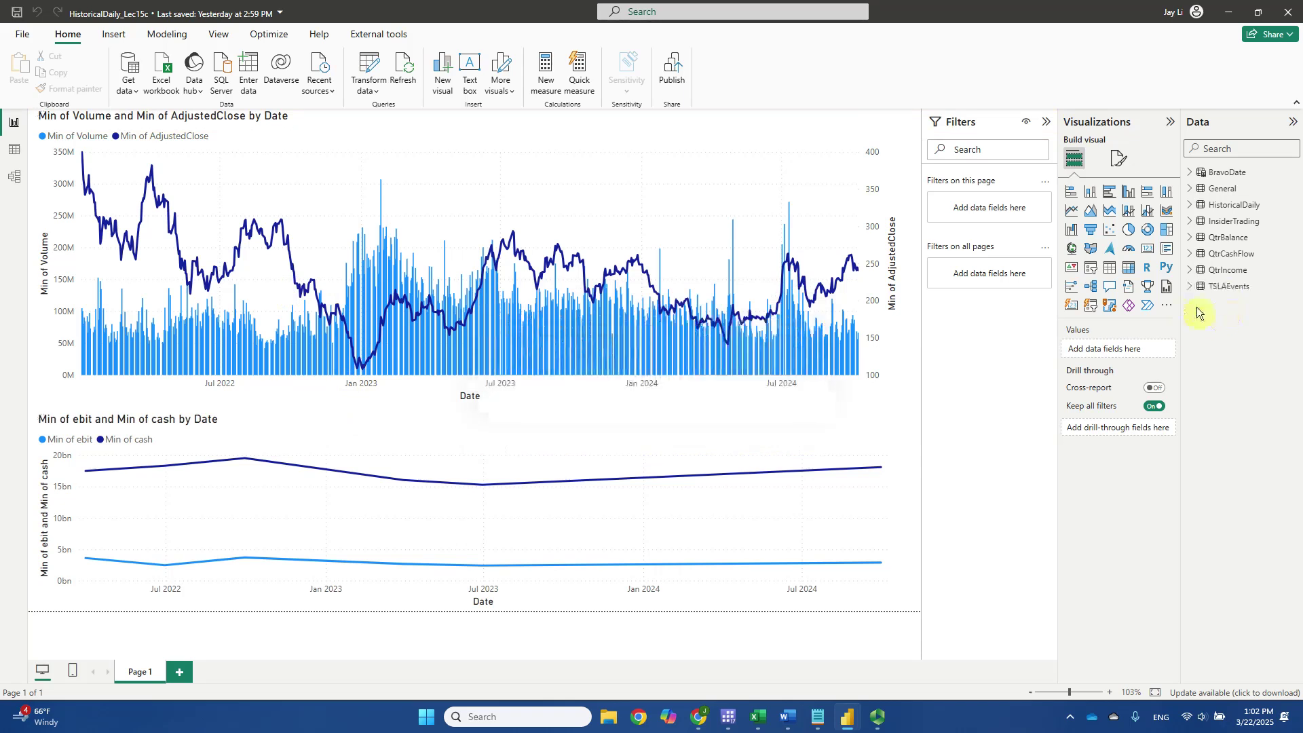
{"action": "left_click", "coordinate": [1225, 286]}
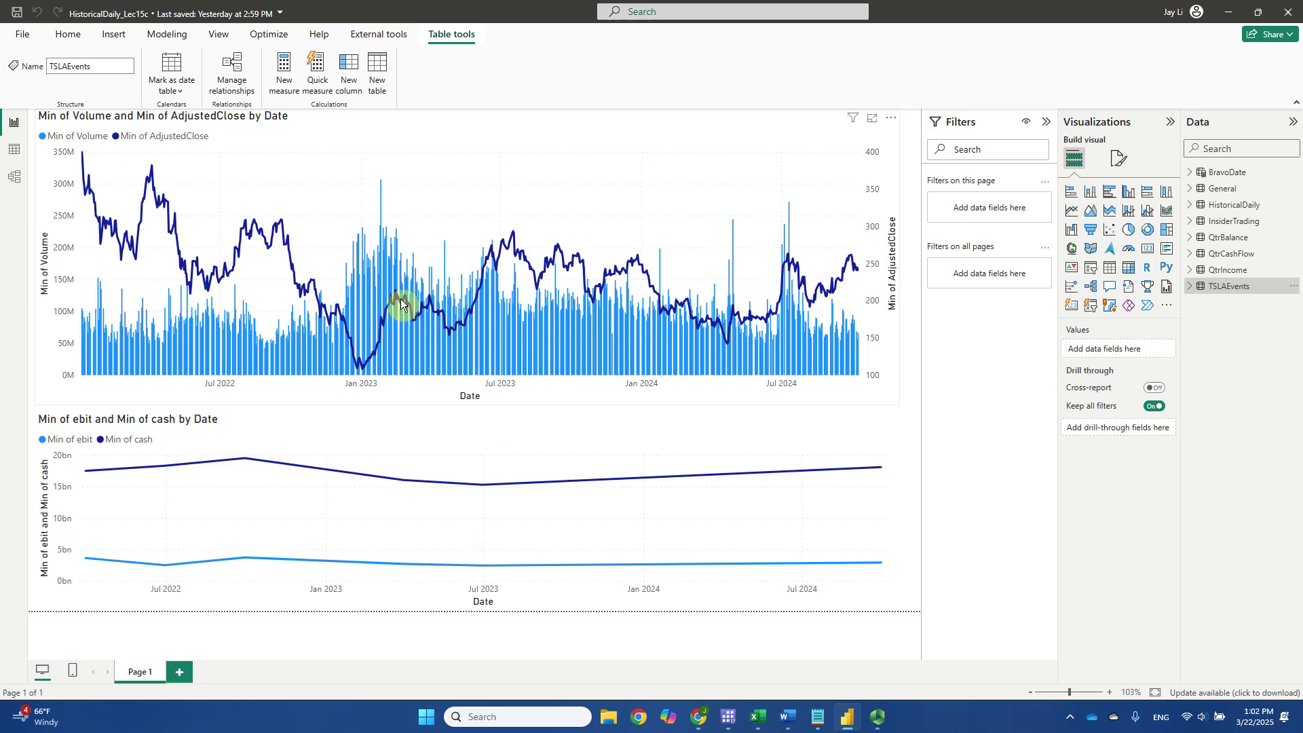
{"action": "mouse_move", "coordinate": [398, 299]}
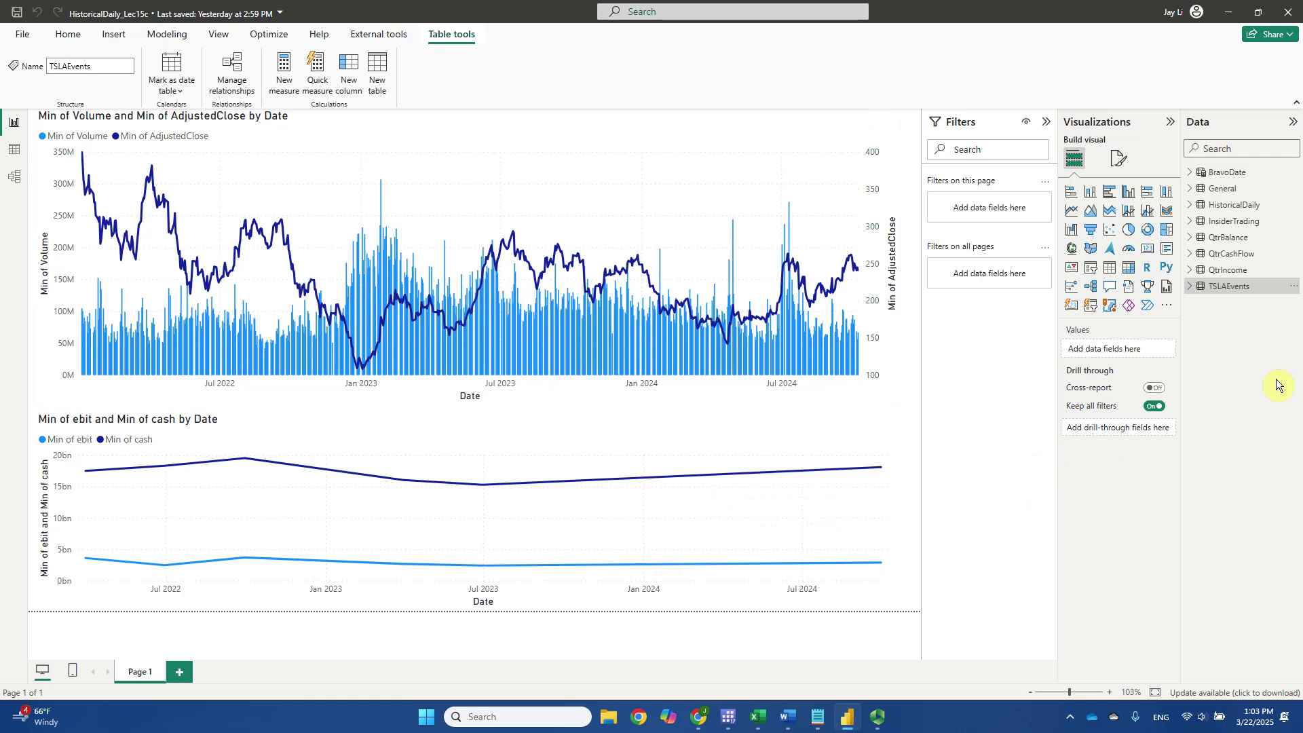
{"action": "left_click", "coordinate": [1189, 288]}
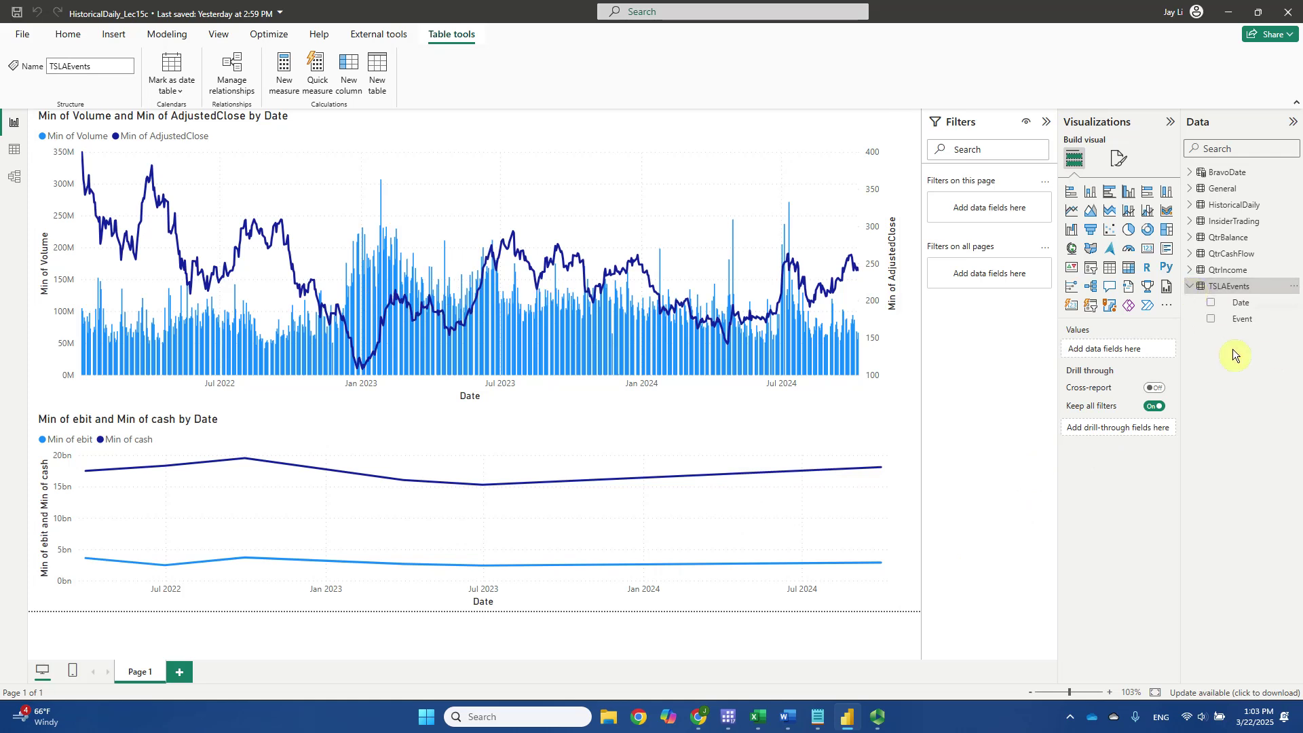
- In the data model, create an active one-to-one relationship between the Date columns of BravoDate and TSLAEvents
{"action": "left_click", "coordinate": [18, 182]}
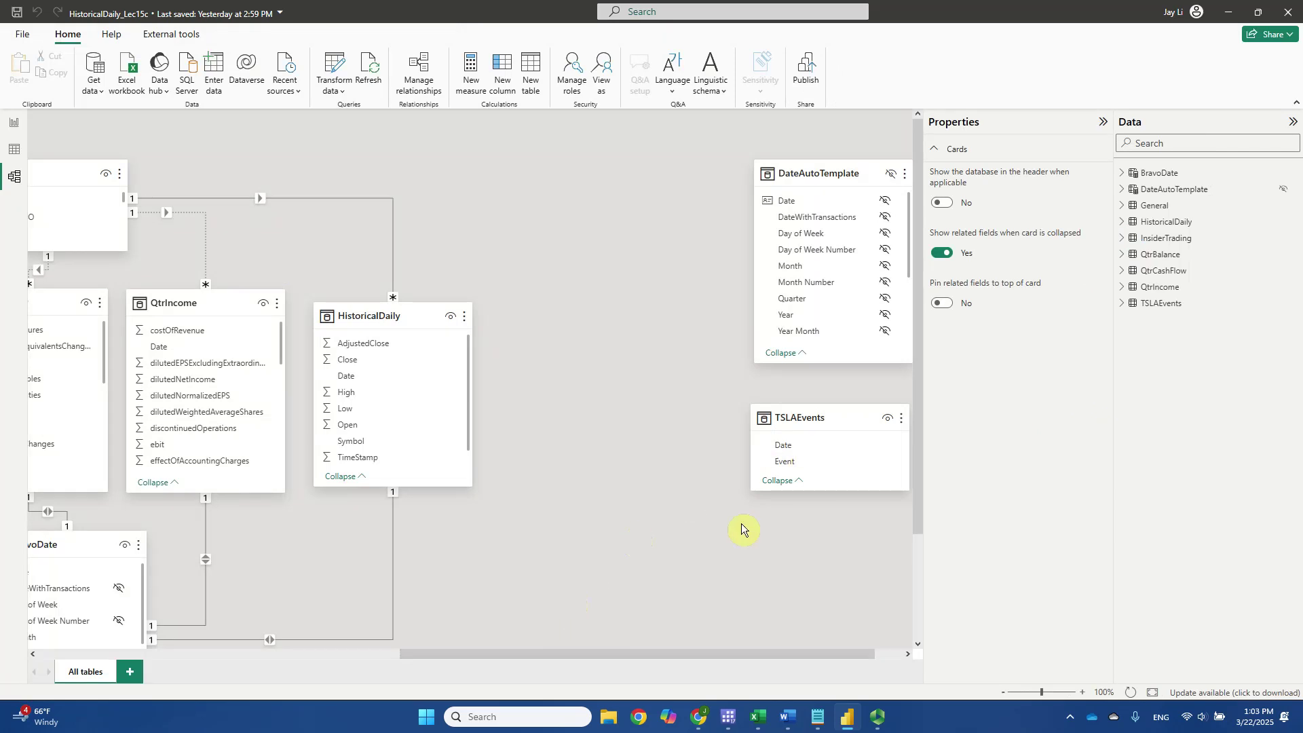
{"action": "left_click_drag", "start_coordinate": [670, 651], "coordinate": [644, 653]}
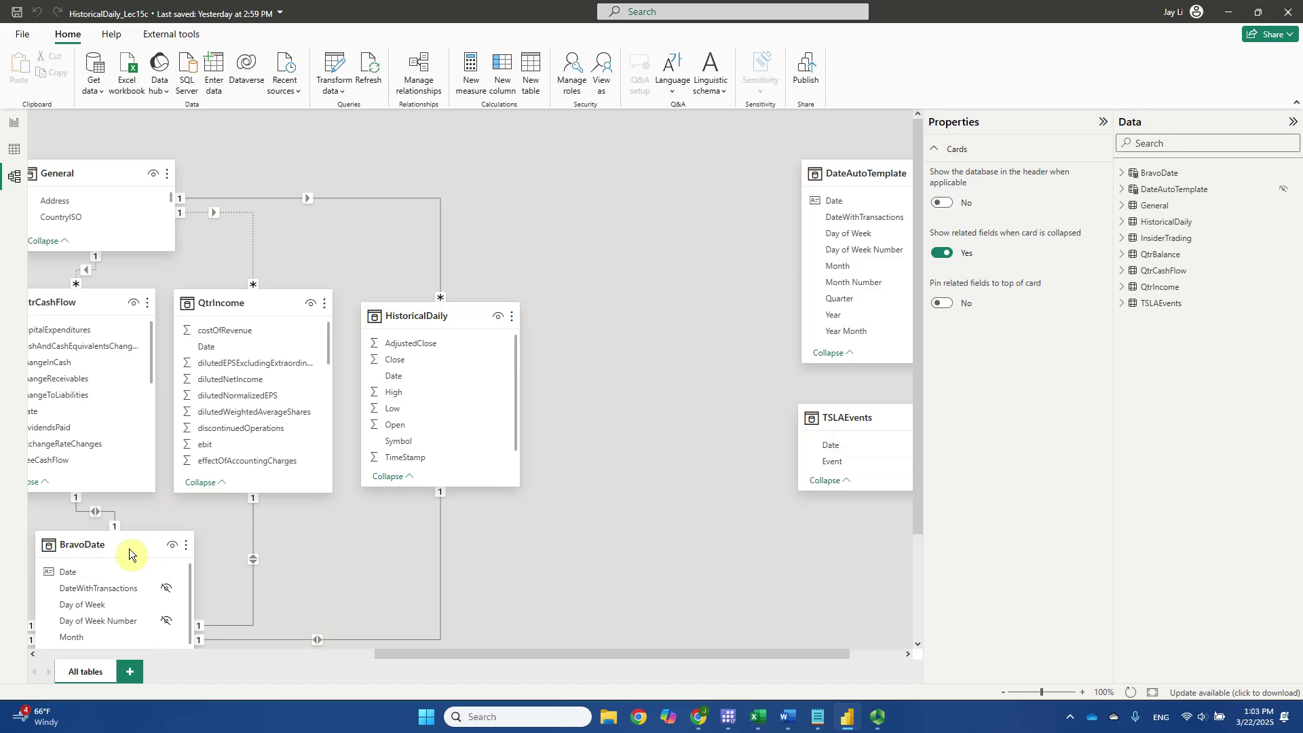
{"action": "mouse_move", "coordinate": [129, 548]}
{"action": "left_click_drag", "start_coordinate": [536, 655], "coordinate": [349, 656]}
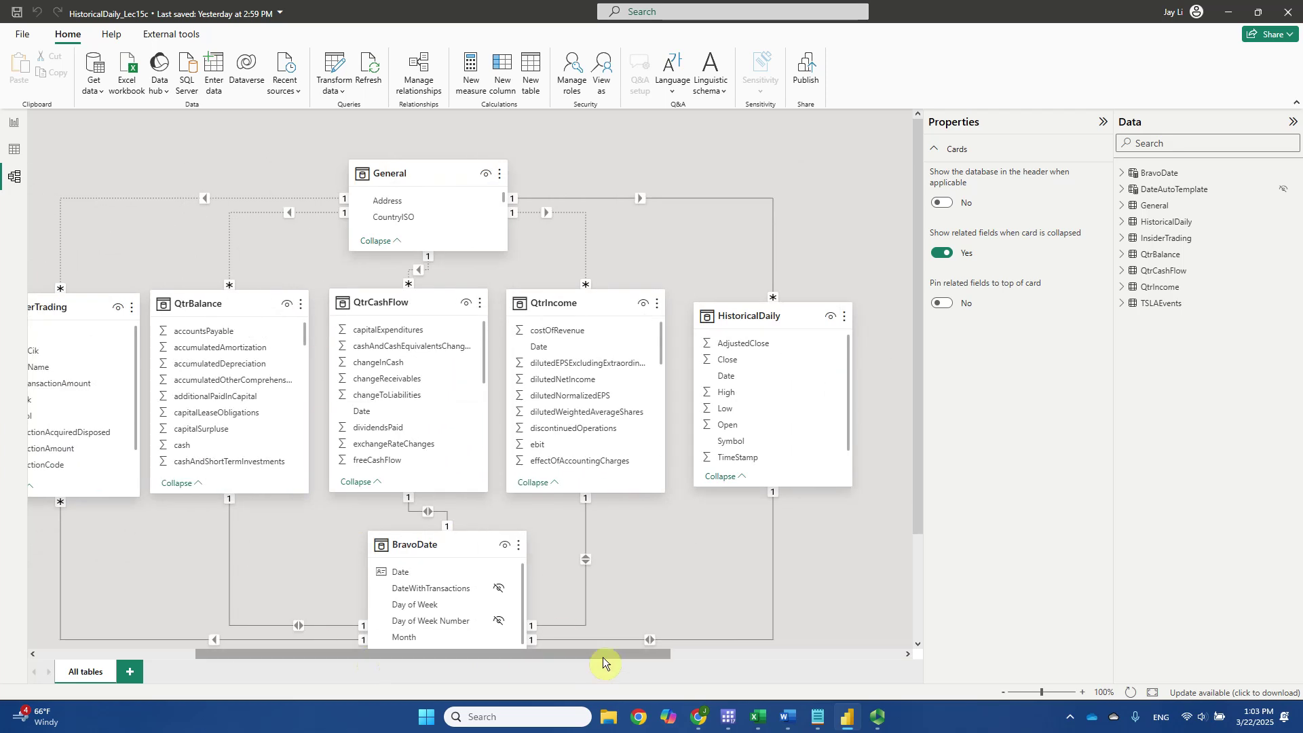
{"action": "left_click_drag", "start_coordinate": [603, 657], "coordinate": [764, 689]}
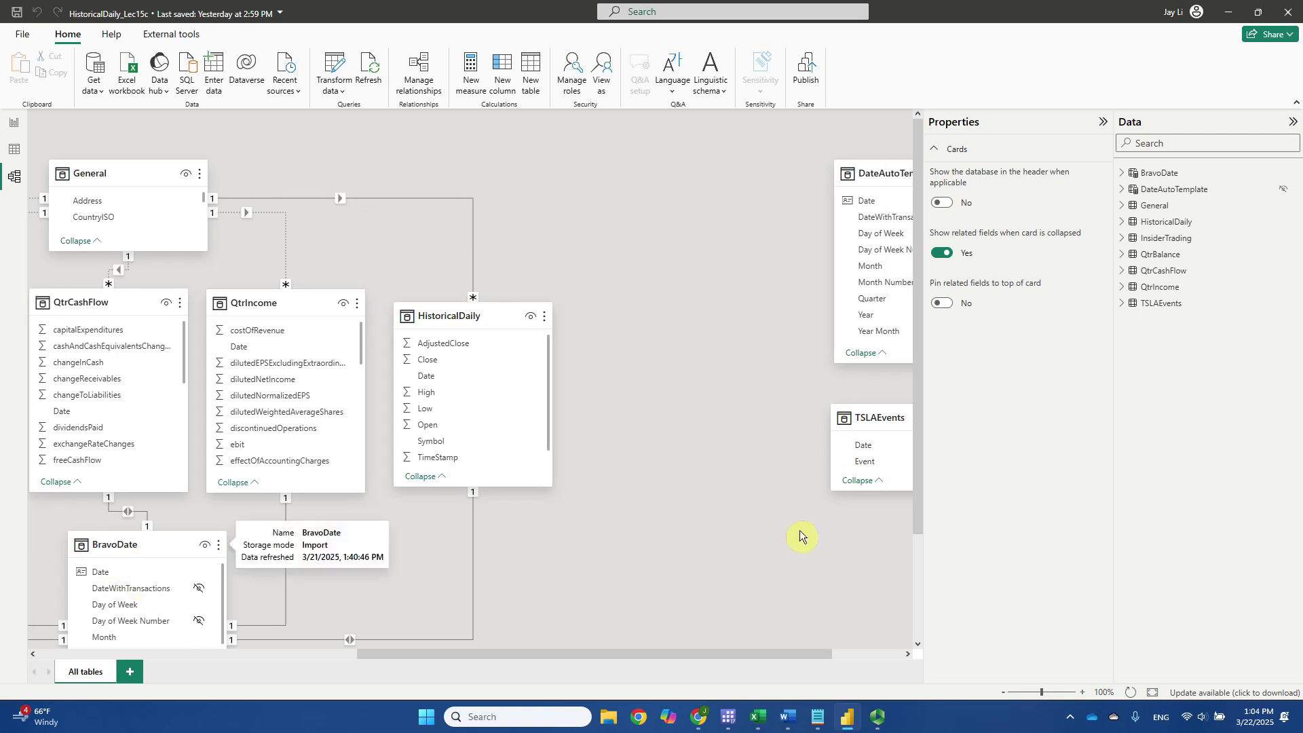
{"action": "left_click", "coordinate": [169, 570]}
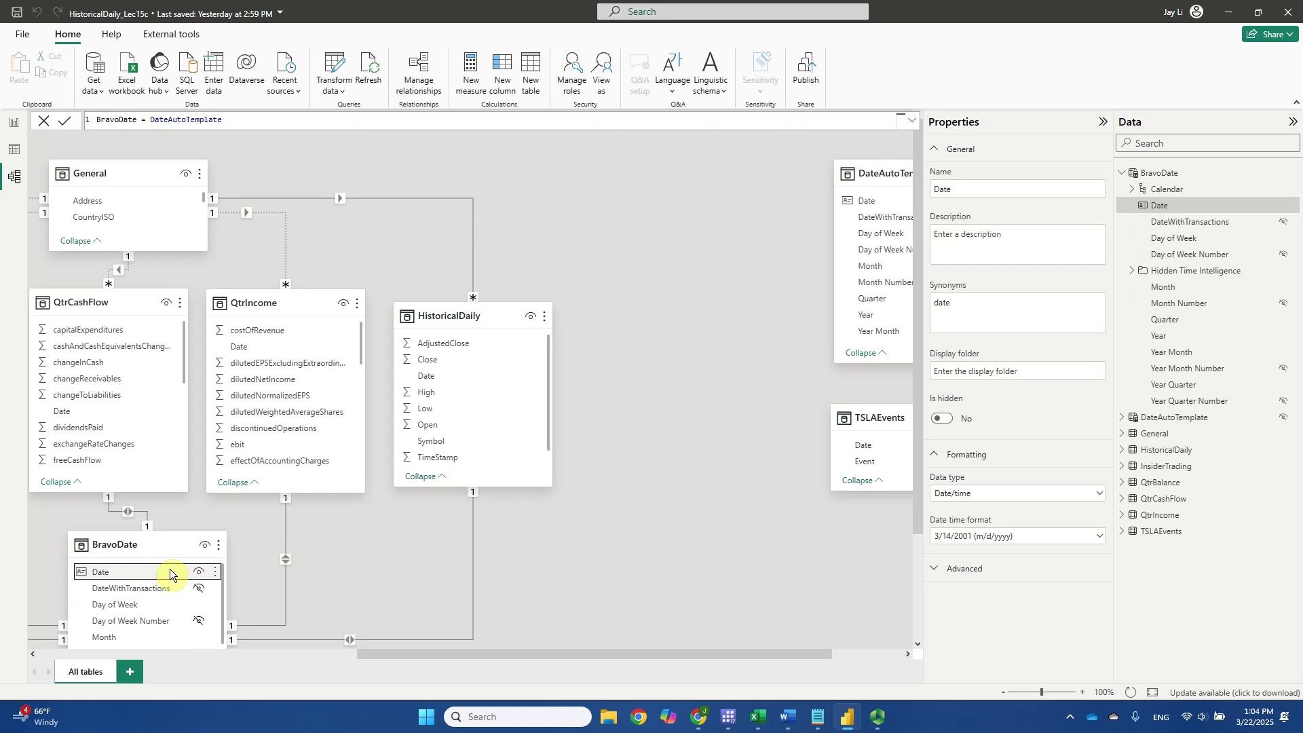
{"action": "left_click_drag", "start_coordinate": [169, 570], "coordinate": [859, 451]}
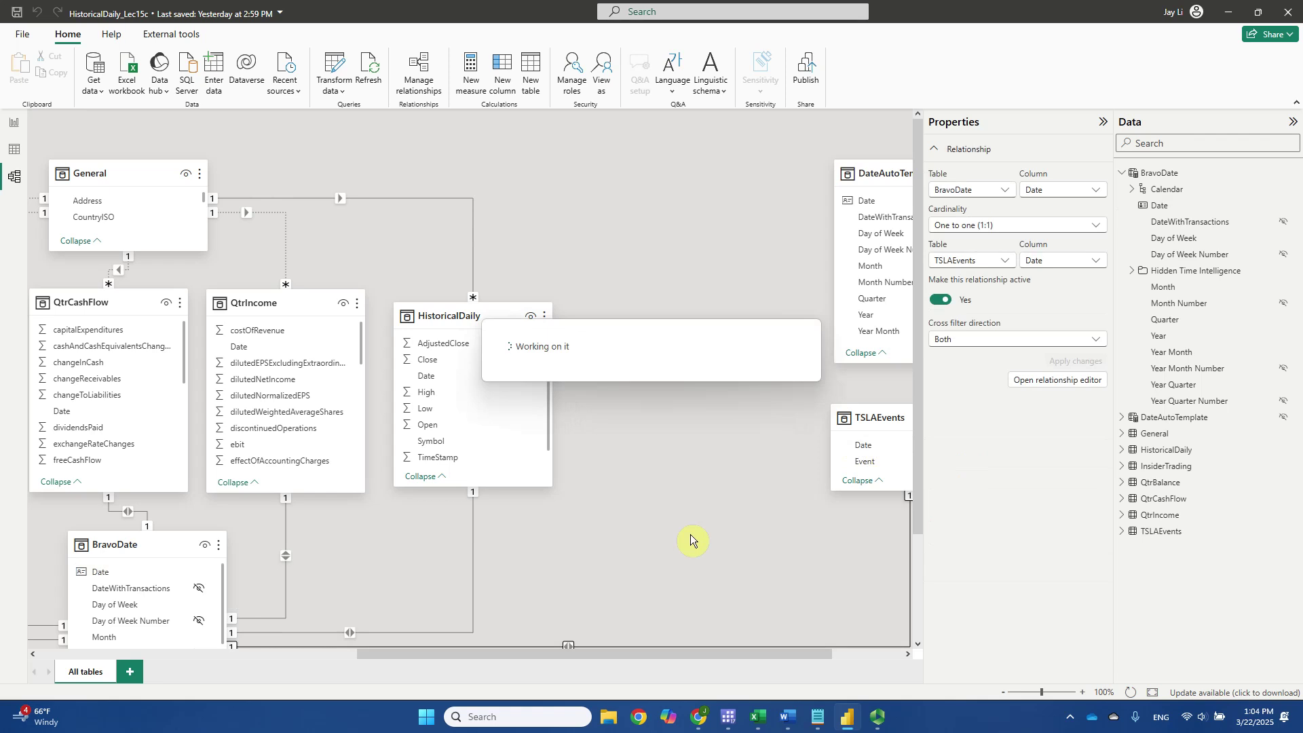
- Move the TSLAEvents table in the model diagram closer to the HistoricalDaily table
{"action": "scroll", "coordinate": [742, 516], "scroll_direction": "down", "scroll_amount": 2}
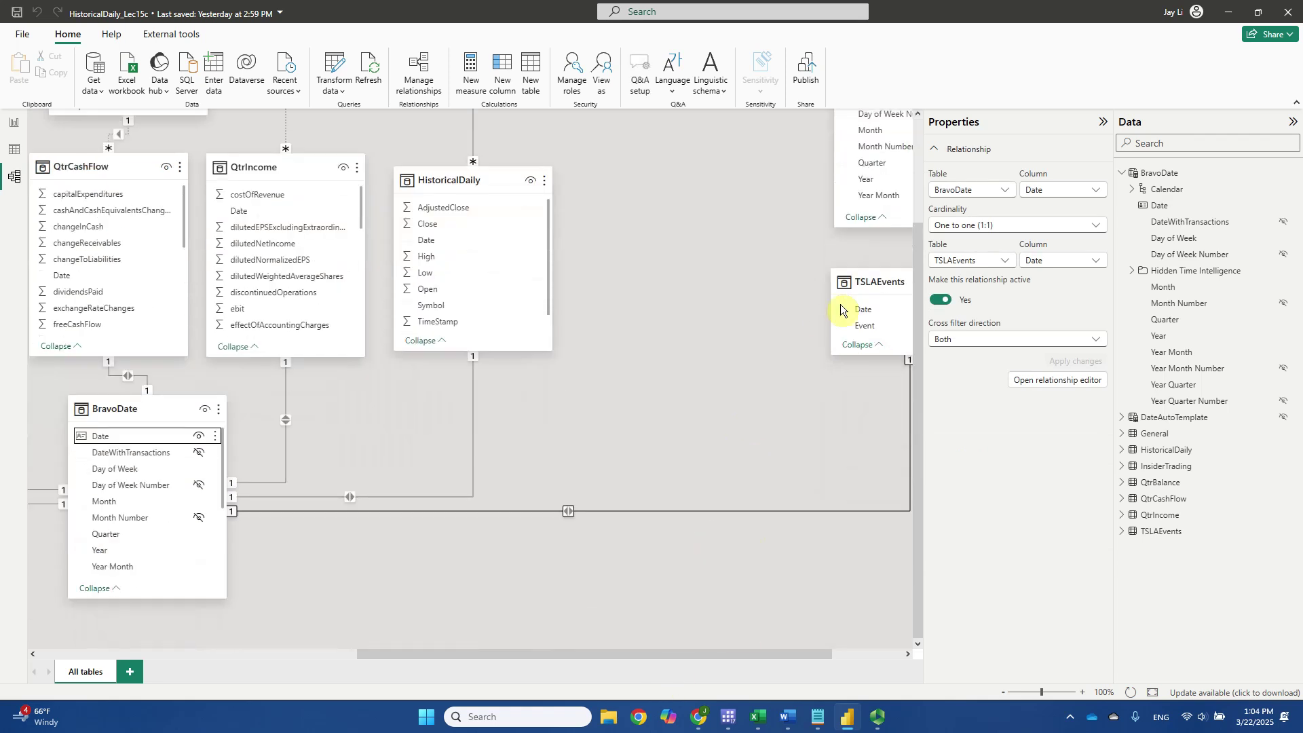
{"action": "left_click_drag", "start_coordinate": [882, 289], "coordinate": [648, 327]}
{"action": "scroll", "coordinate": [783, 563], "scroll_direction": "up", "scroll_amount": 1}
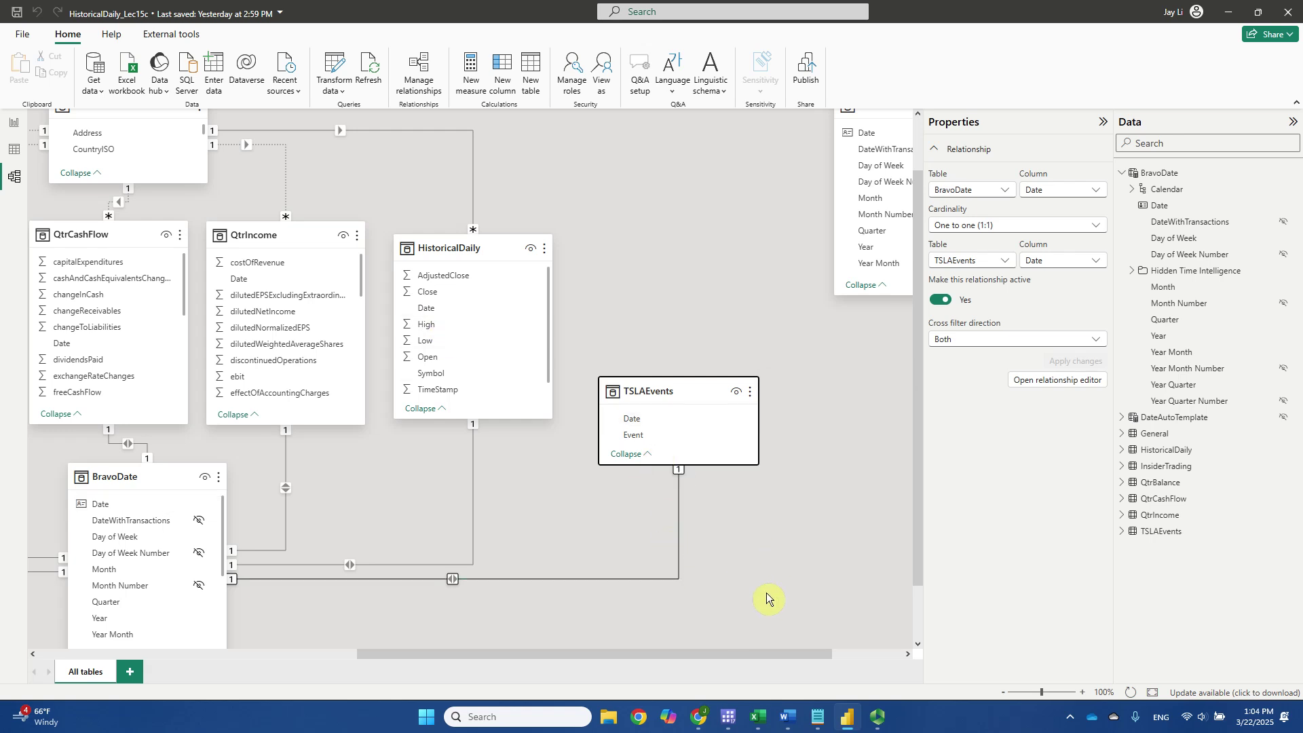
- Back in the report, start a calculated column in TSLAEvents named AdjCloseEvent with the RELATED function
{"action": "left_click", "coordinate": [10, 128]}
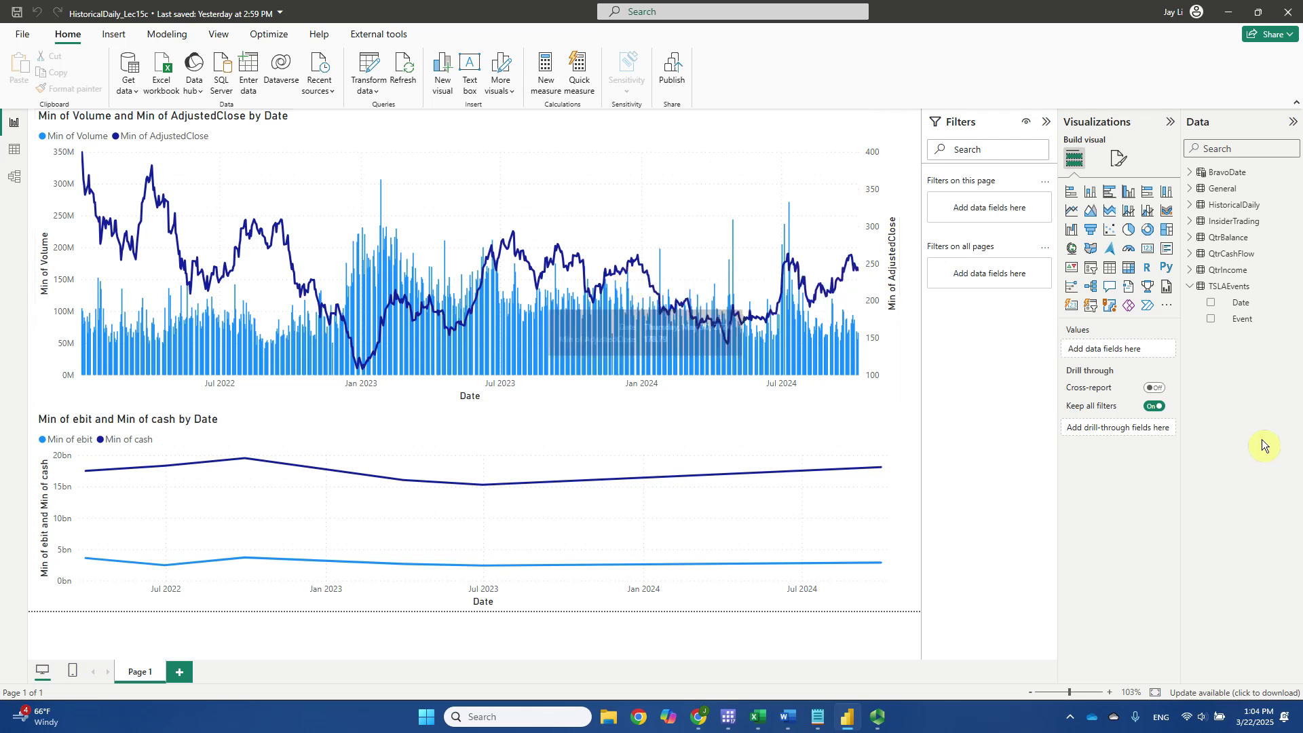
{"action": "left_click", "coordinate": [1231, 286]}
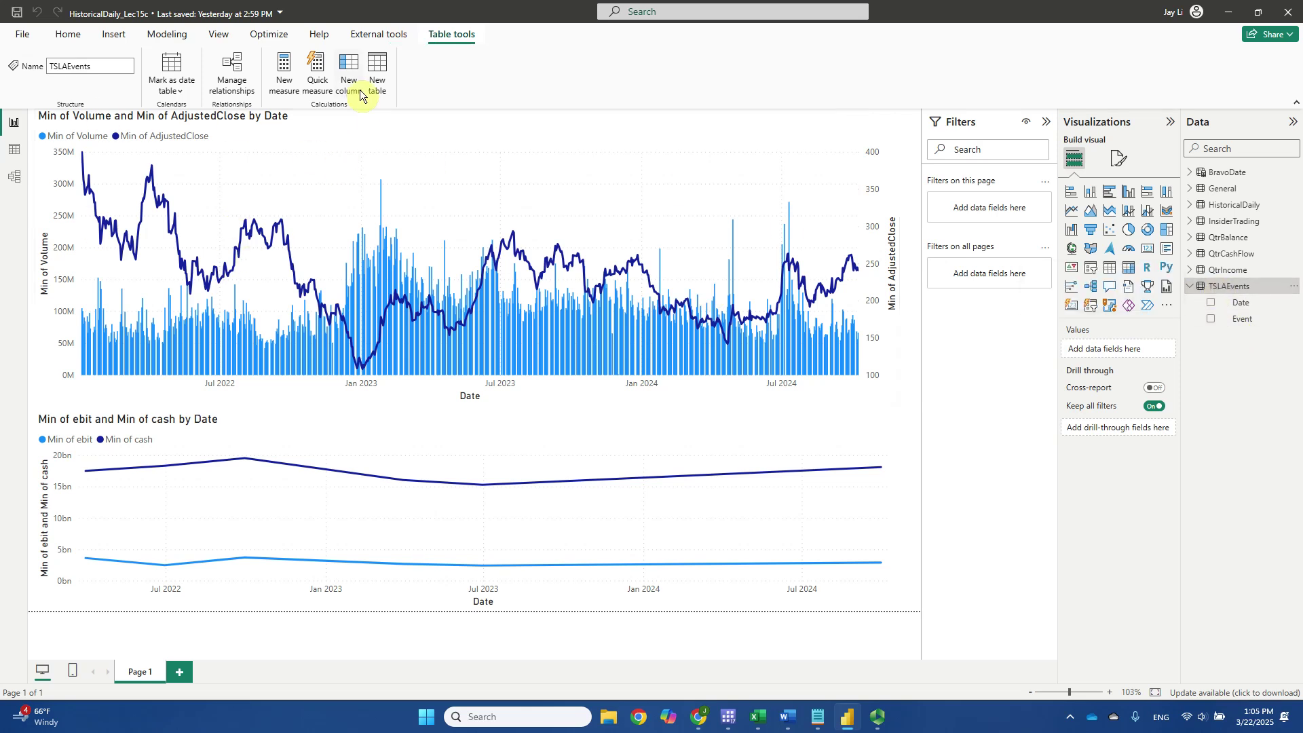
{"action": "left_click", "coordinate": [347, 75]}
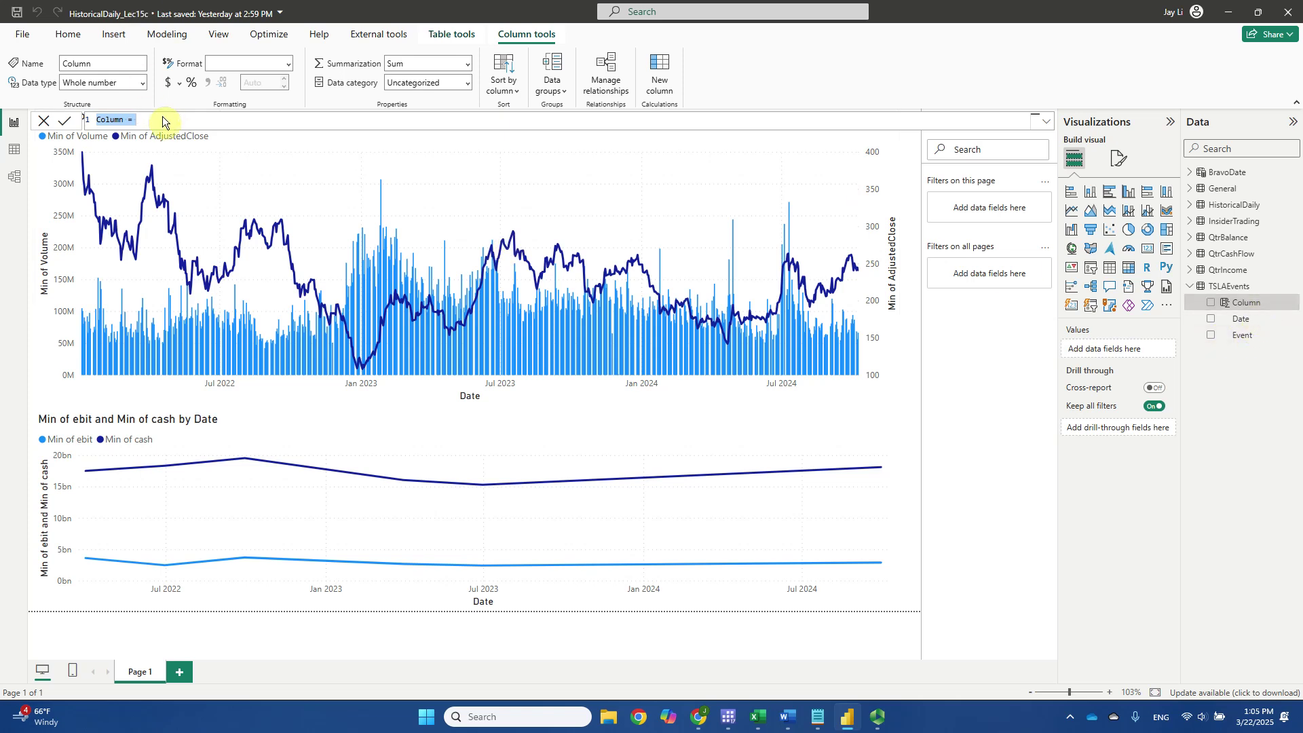
{"action": "type", "text": "AdjClos"}
{"action": "type", "text": "Re"}
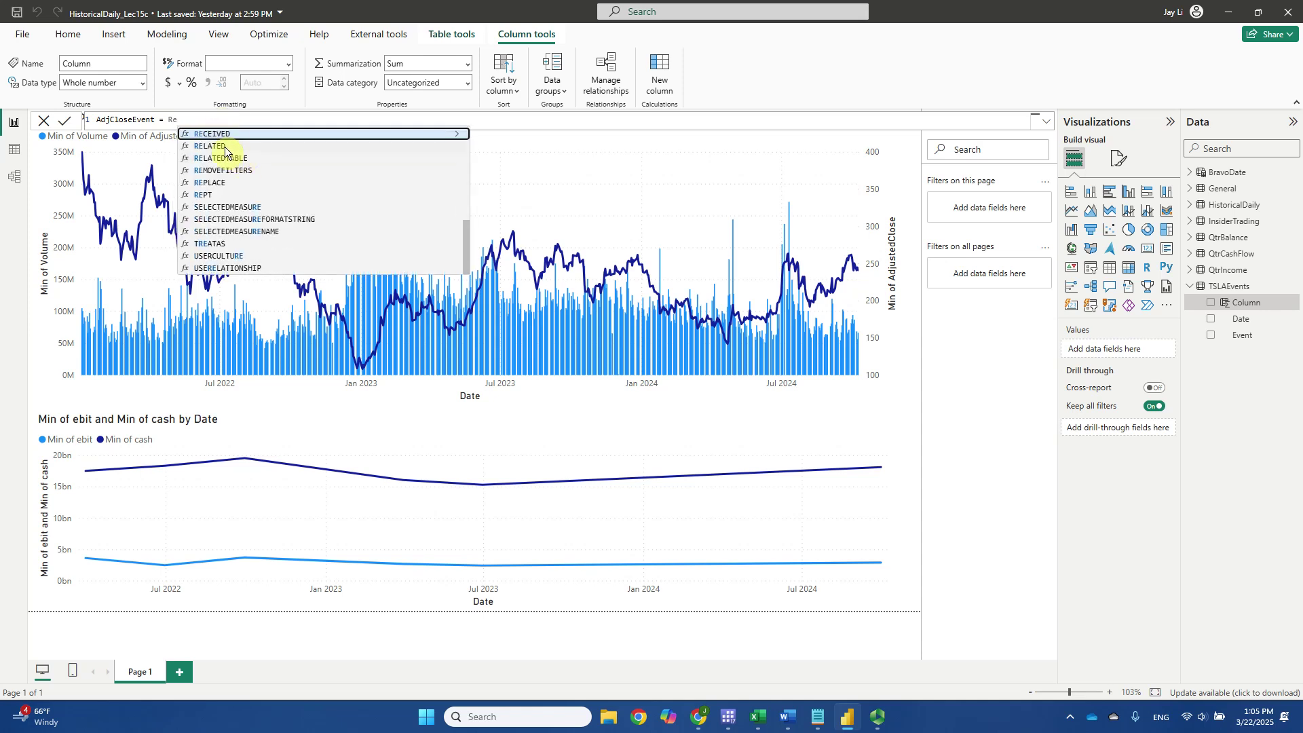
{"action": "left_click", "coordinate": [225, 147]}
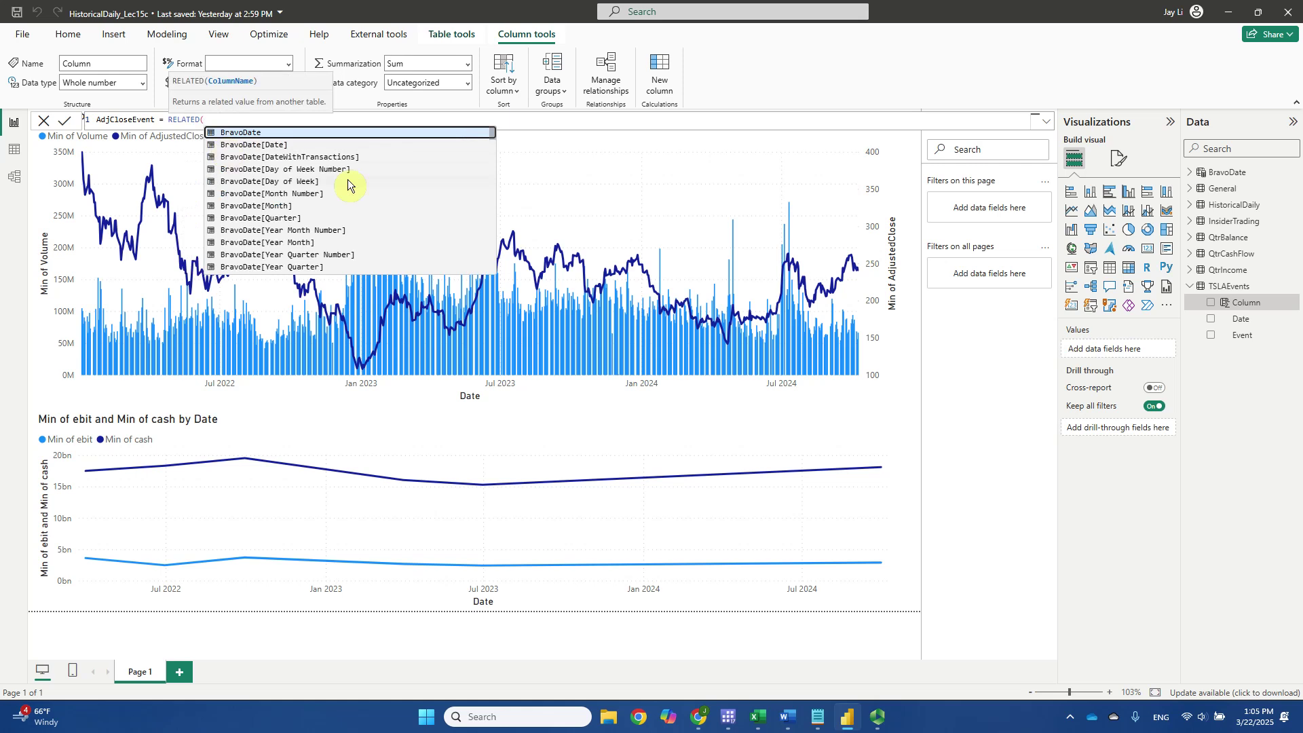
- Complete the AdjCloseEvent formula with HistoricalDaily[AdjustedClose] as the RELATED argument and commit it
{"action": "left_click", "coordinate": [492, 206]}
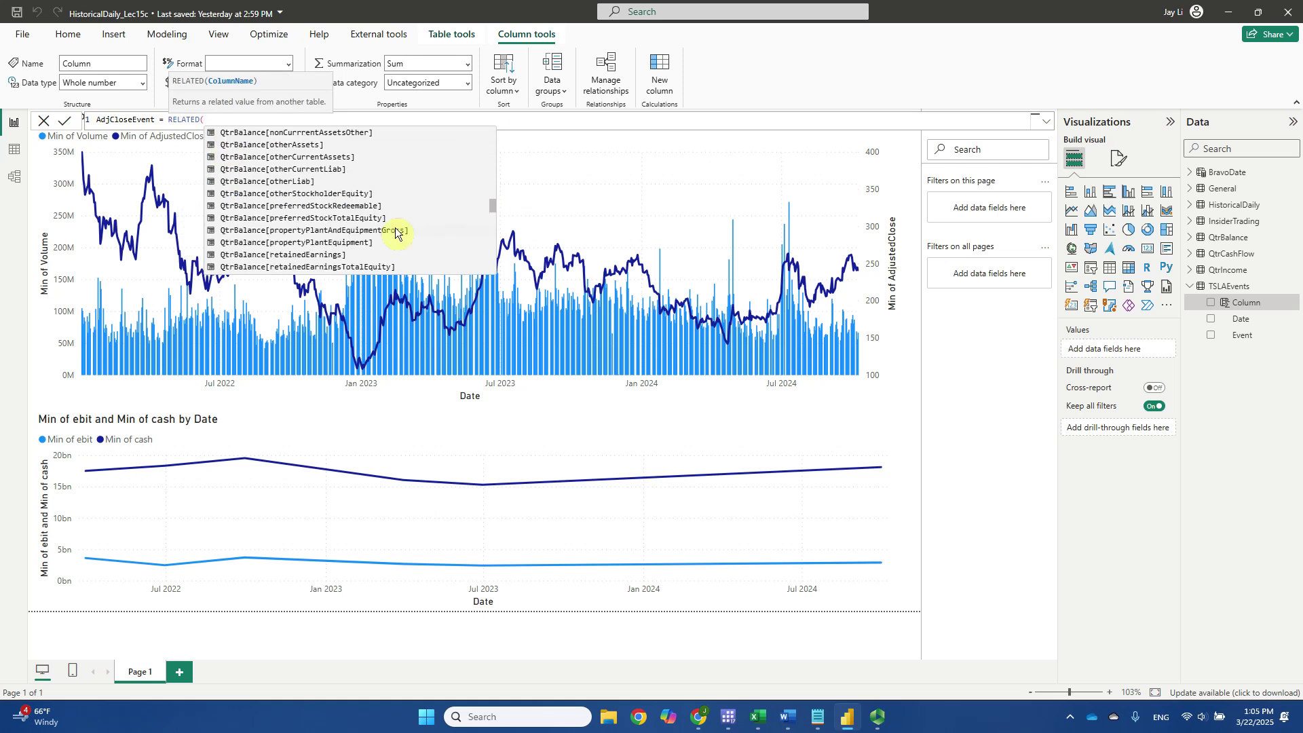
{"action": "scroll", "coordinate": [395, 227], "scroll_direction": "up", "scroll_amount": 9}
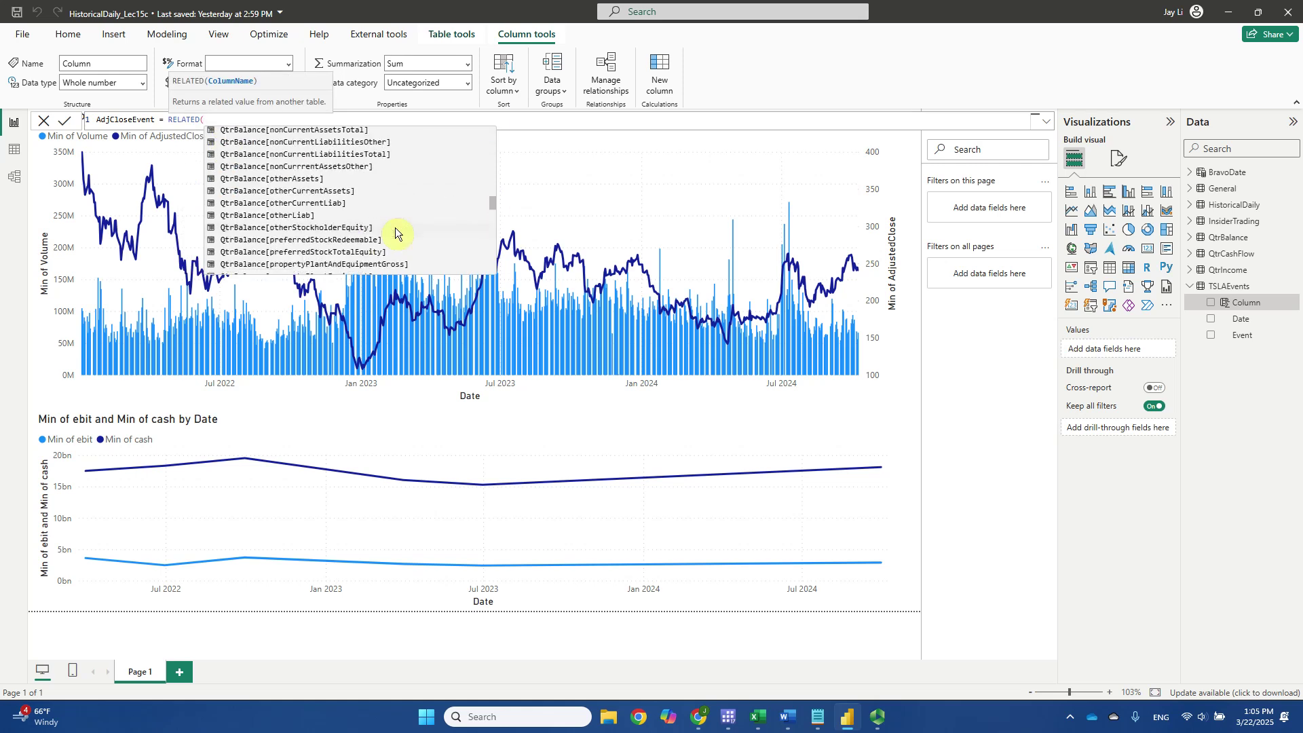
{"action": "scroll", "coordinate": [395, 227], "scroll_direction": "up", "scroll_amount": 10}
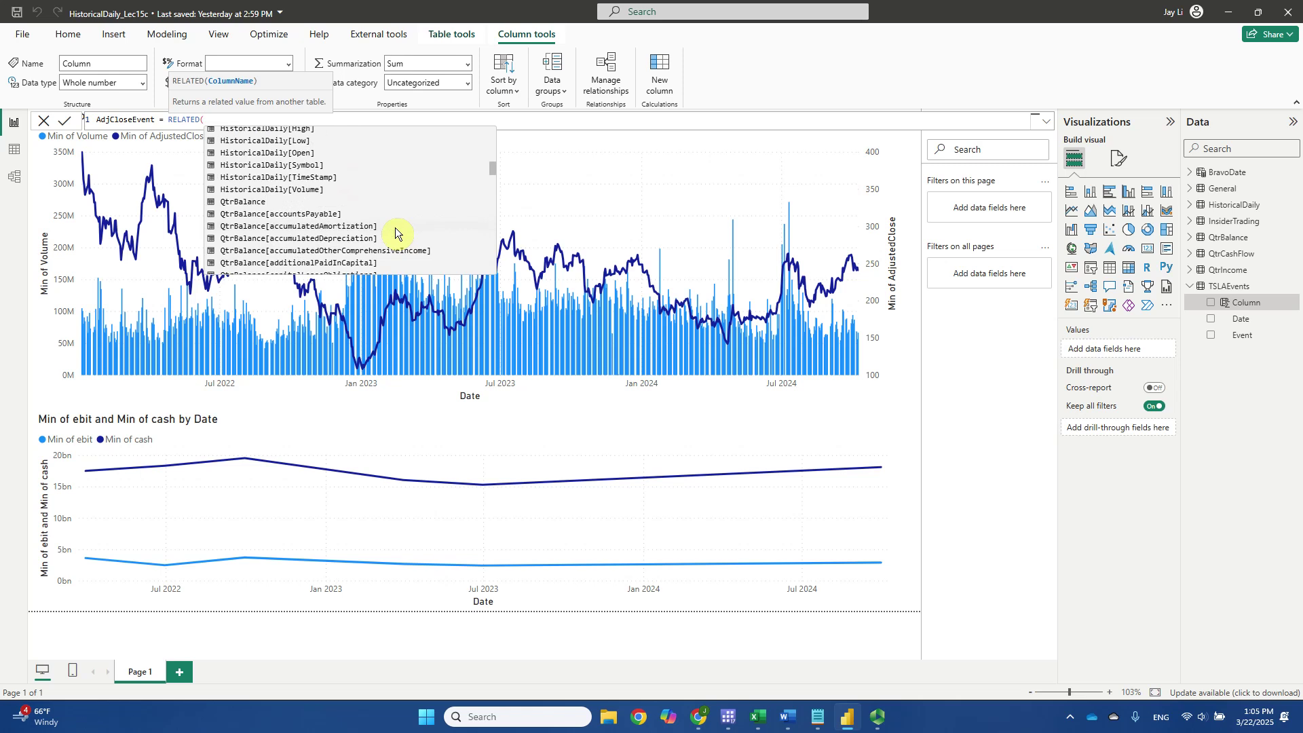
{"action": "scroll", "coordinate": [373, 226], "scroll_direction": "up", "scroll_amount": 1}
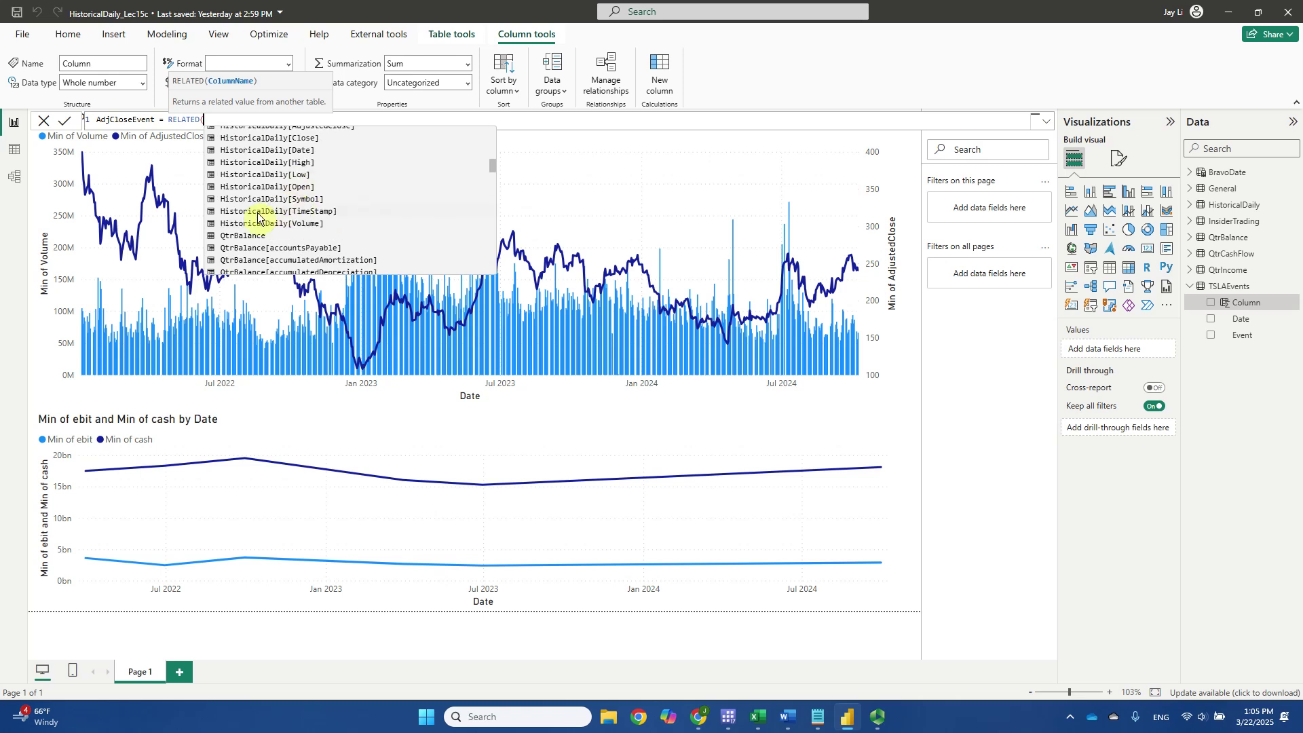
{"action": "scroll", "coordinate": [306, 190], "scroll_direction": "up", "scroll_amount": 1}
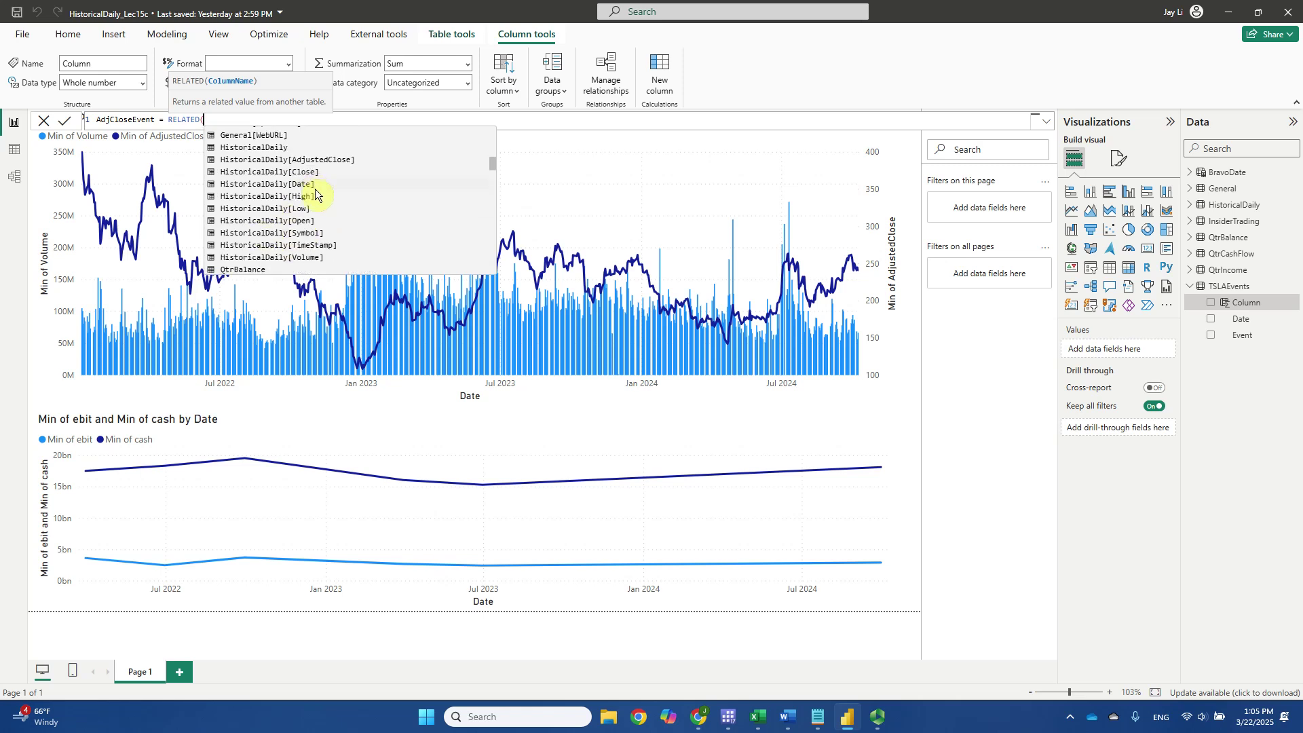
{"action": "left_click", "coordinate": [291, 160]}
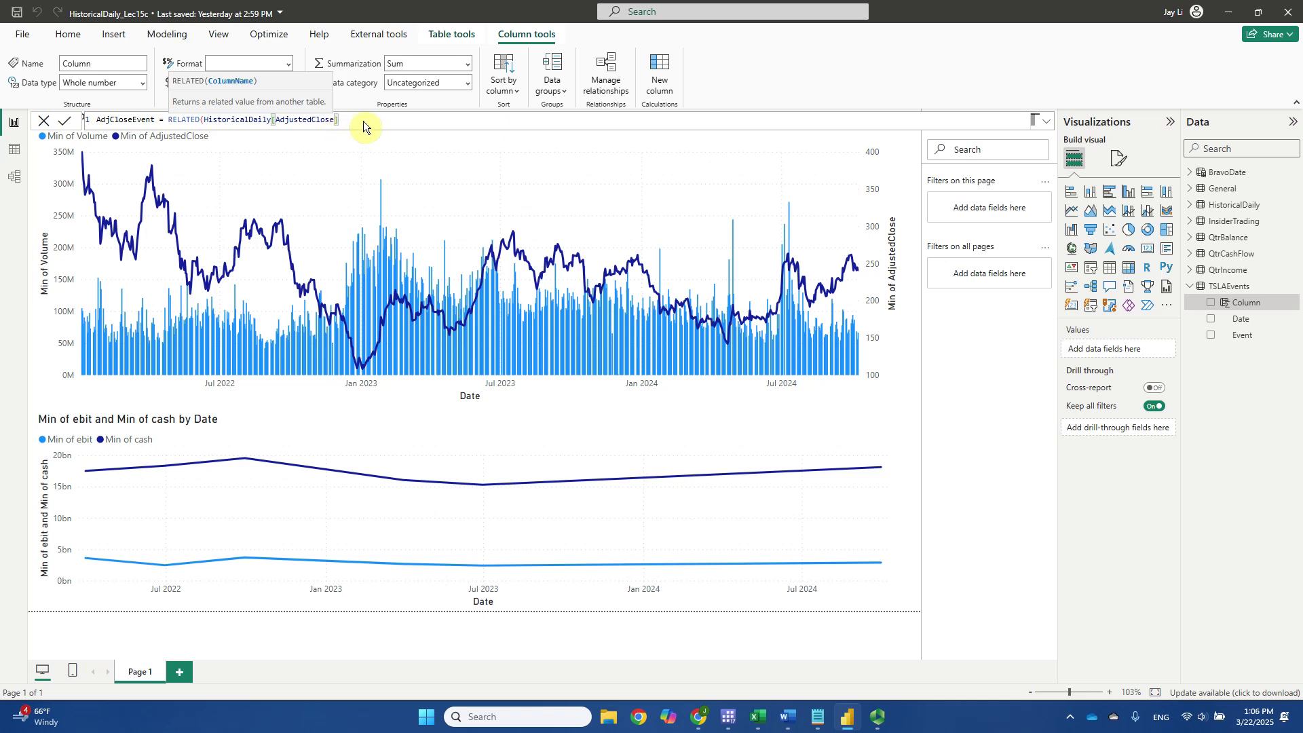
{"action": "type", "text": ")"}
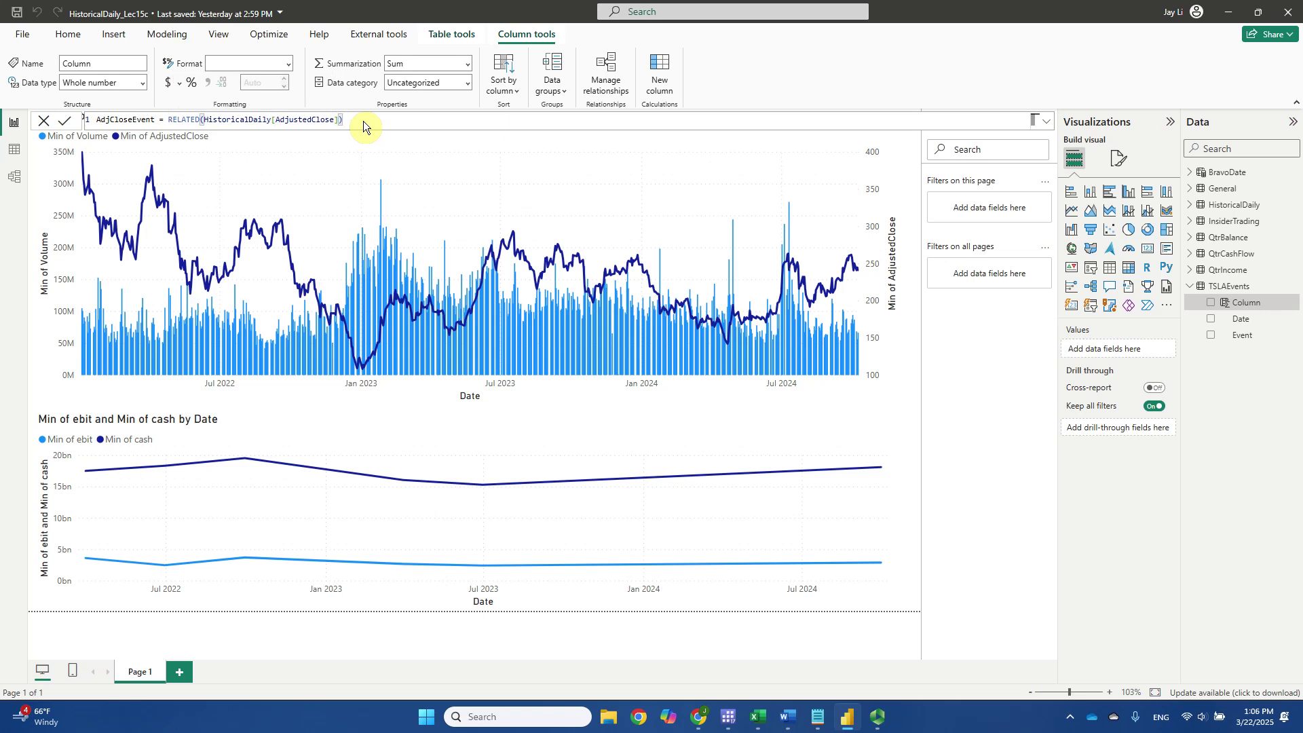
{"action": "key", "text": "Return"}
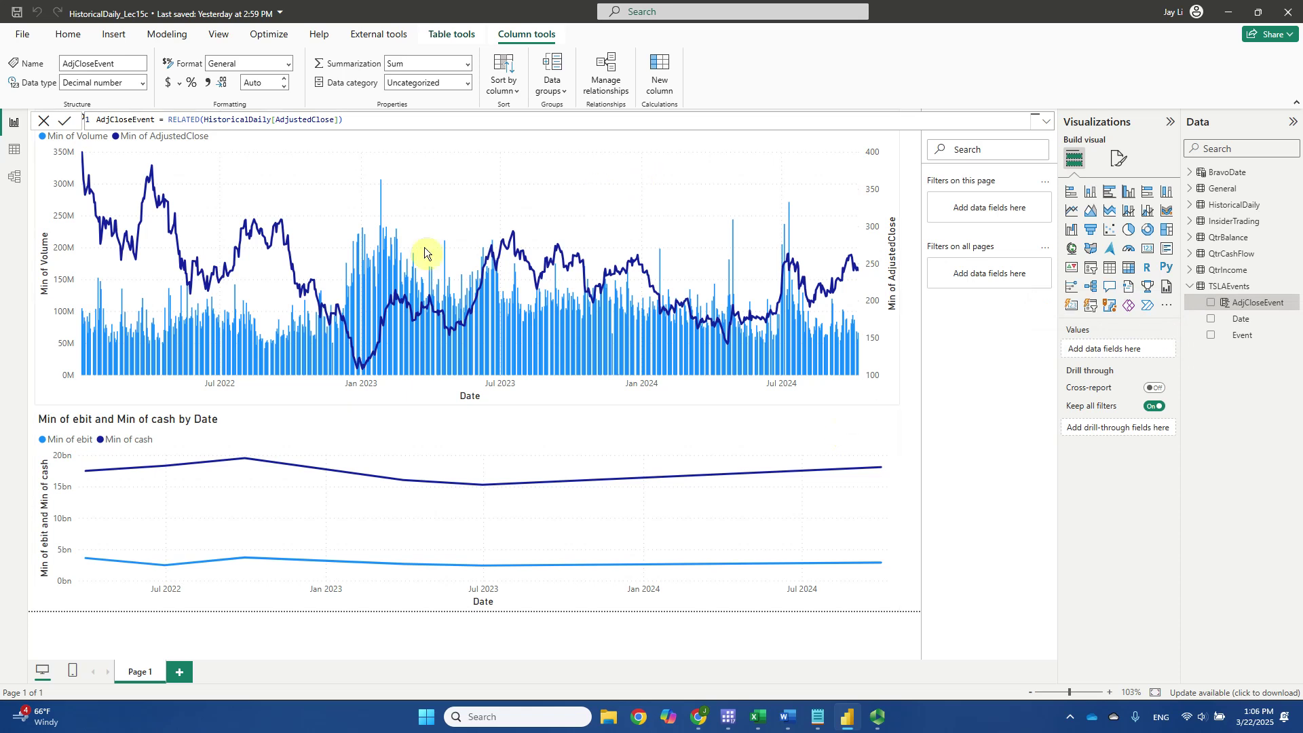
- Add AdjCloseEvent to the line y-axis of the volume and adjusted close chart, aggregated by Minimum
{"action": "left_click", "coordinate": [346, 212]}
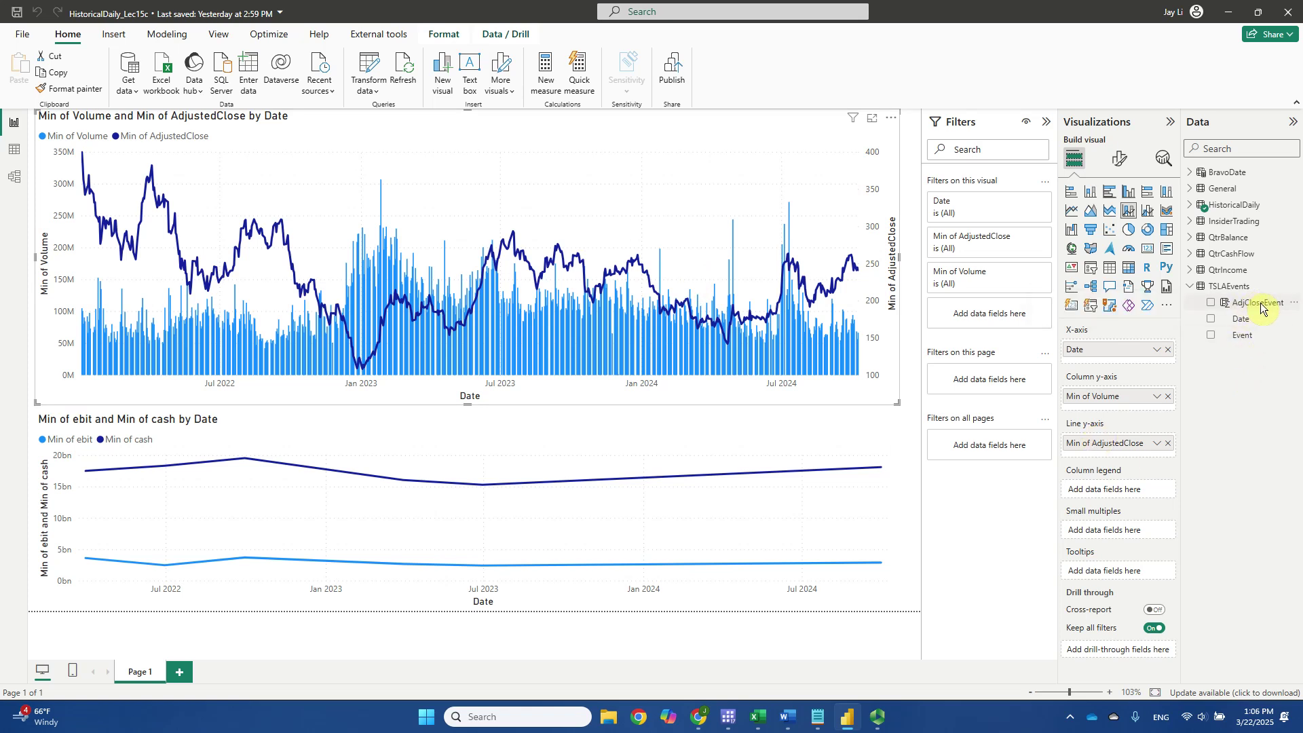
{"action": "left_click_drag", "start_coordinate": [1260, 302], "coordinate": [1136, 464]}
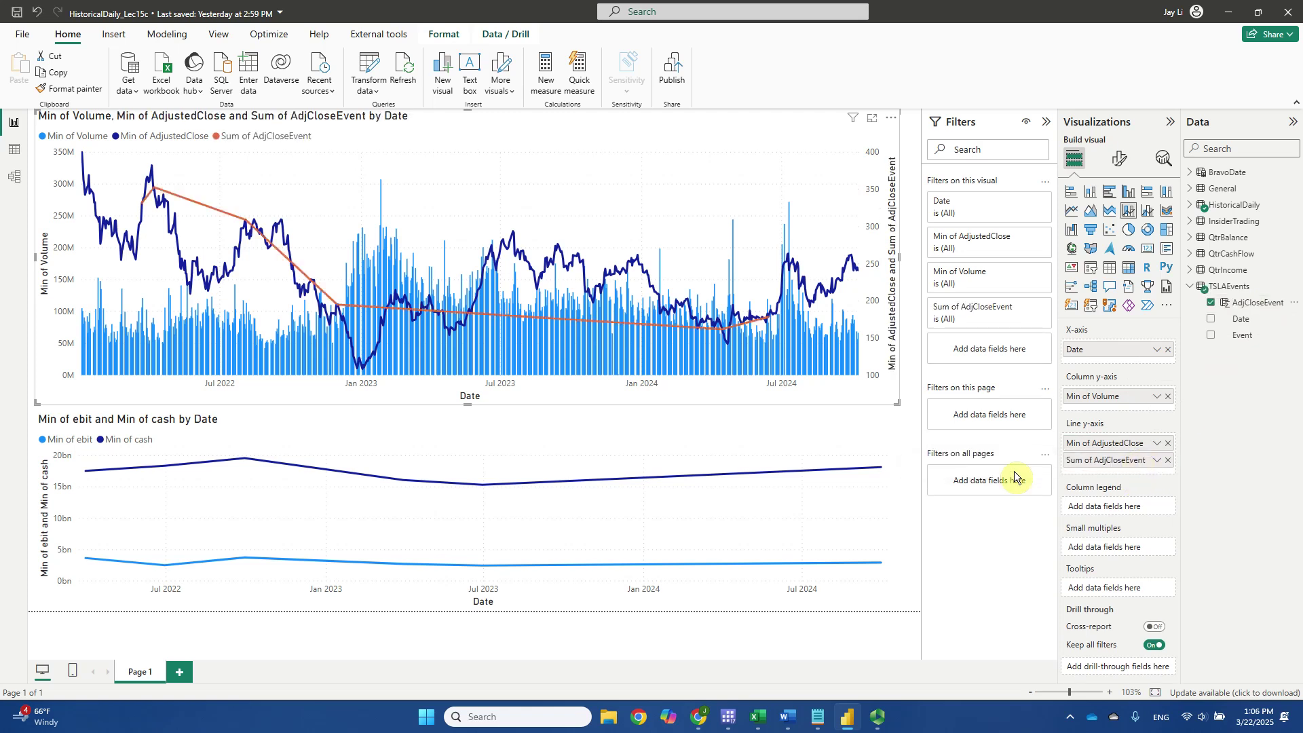
{"action": "left_click", "coordinate": [1157, 461]}
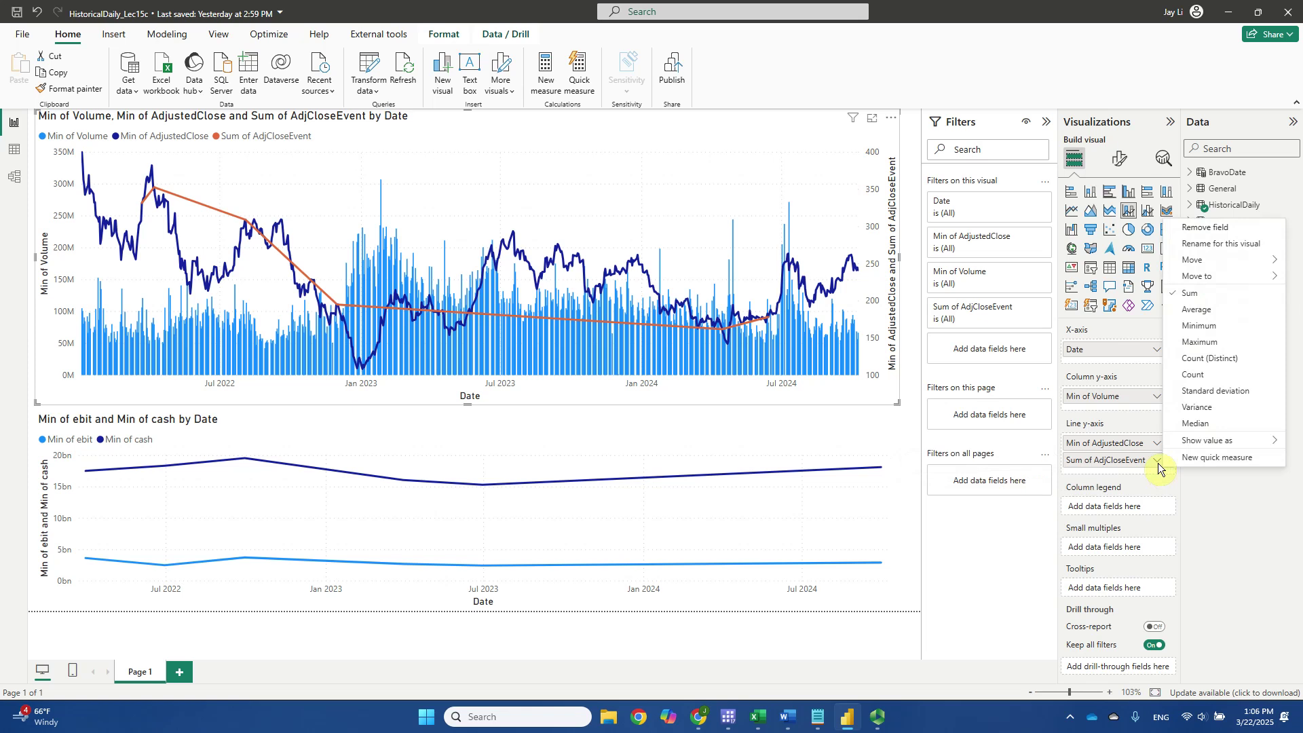
{"action": "left_click", "coordinate": [1228, 329]}
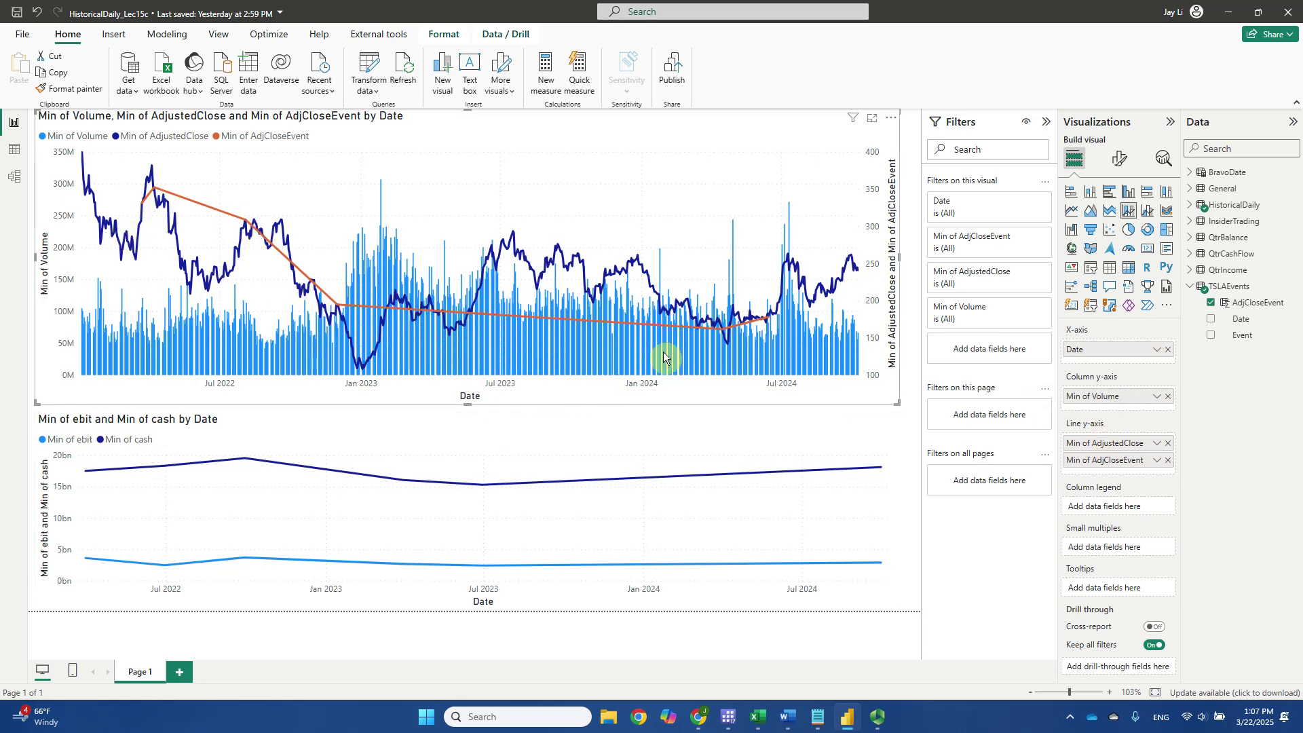
- Set the line stroke width of the Min of AdjCloseEvent series to 0 px in the volume and adjusted close chart
{"action": "left_click", "coordinate": [1121, 161]}
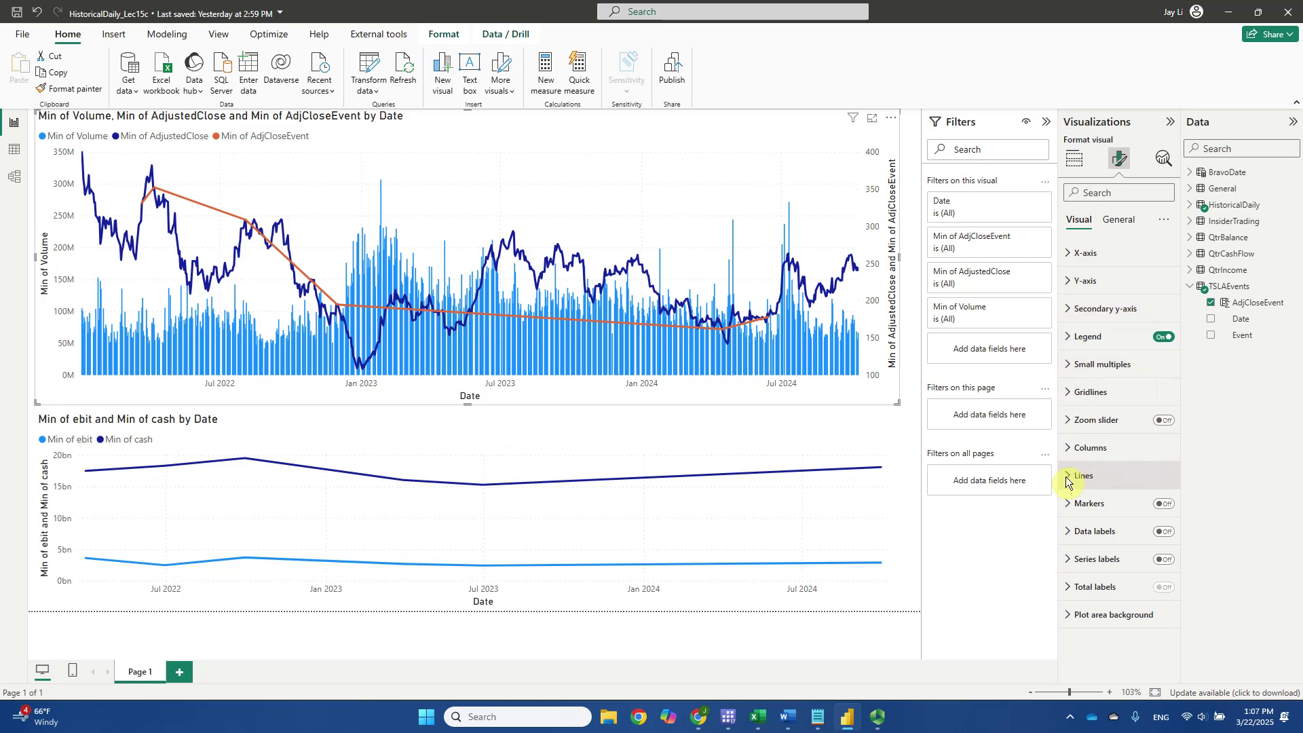
{"action": "left_click", "coordinate": [1082, 477]}
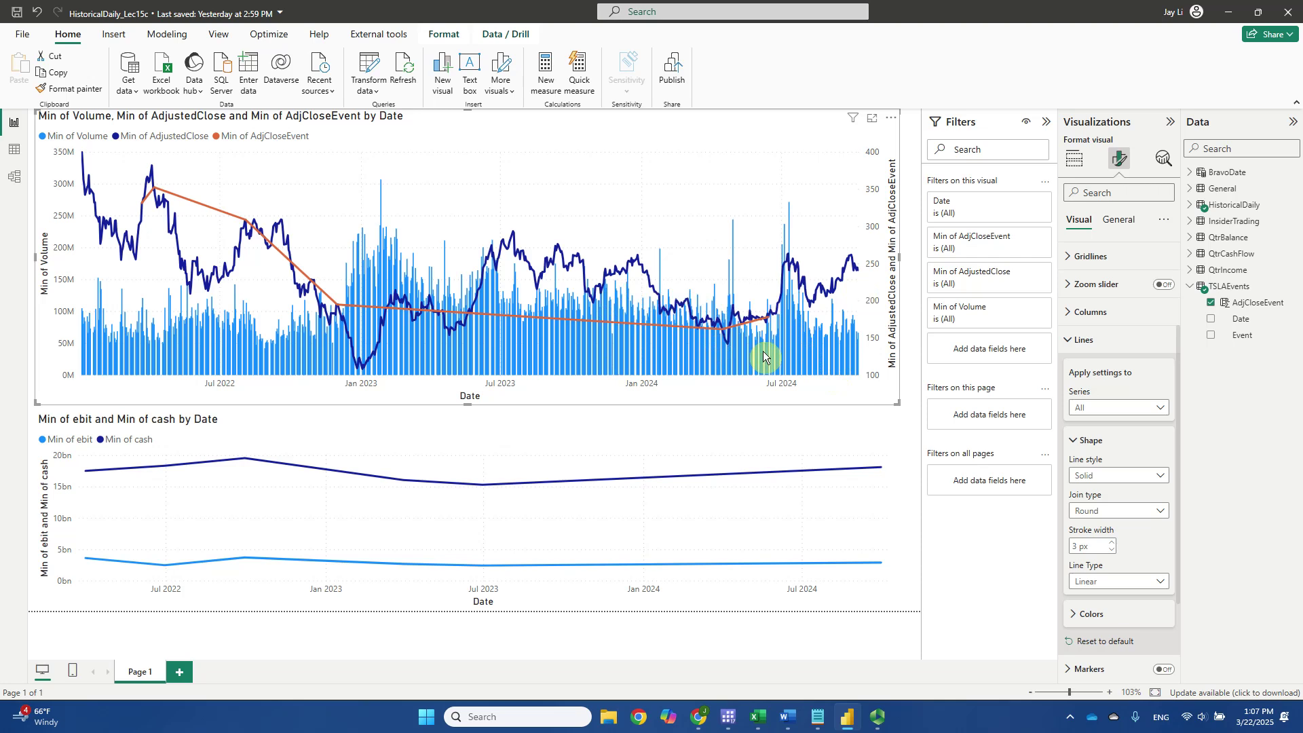
{"action": "mouse_move", "coordinate": [763, 358]}
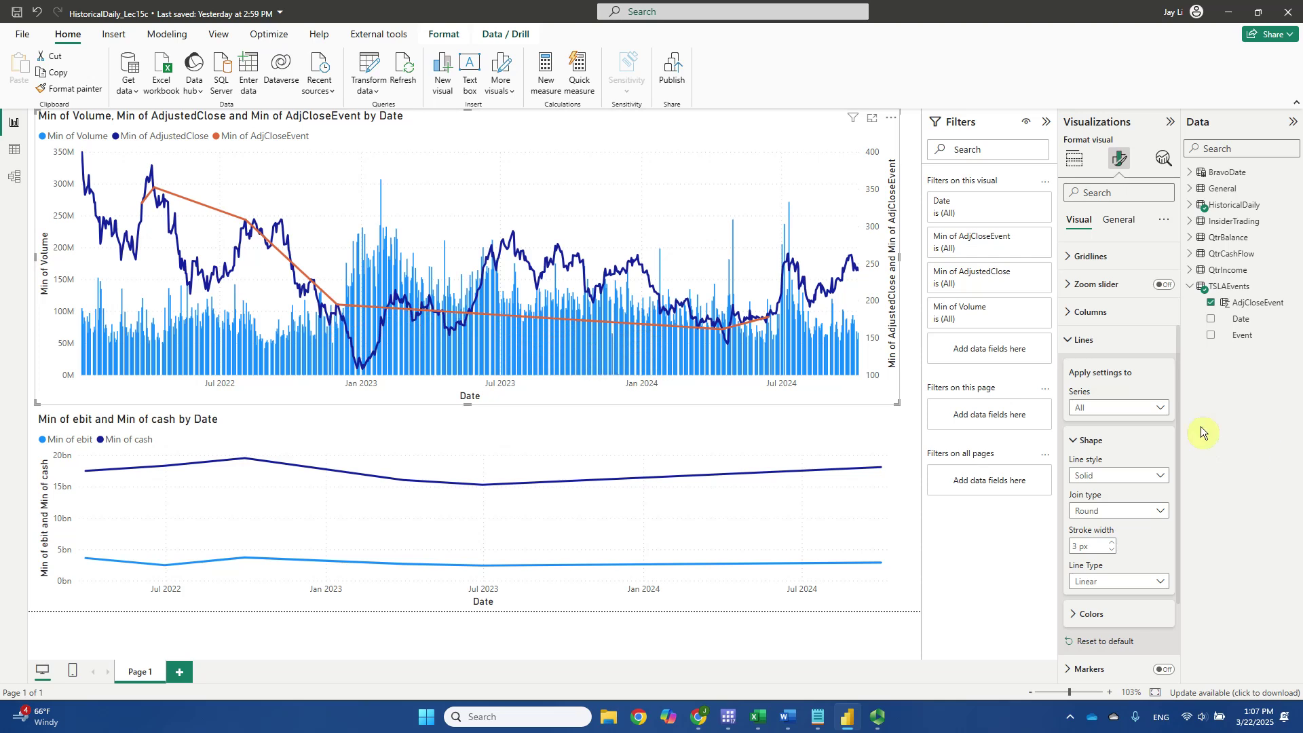
{"action": "left_click", "coordinate": [1162, 408]}
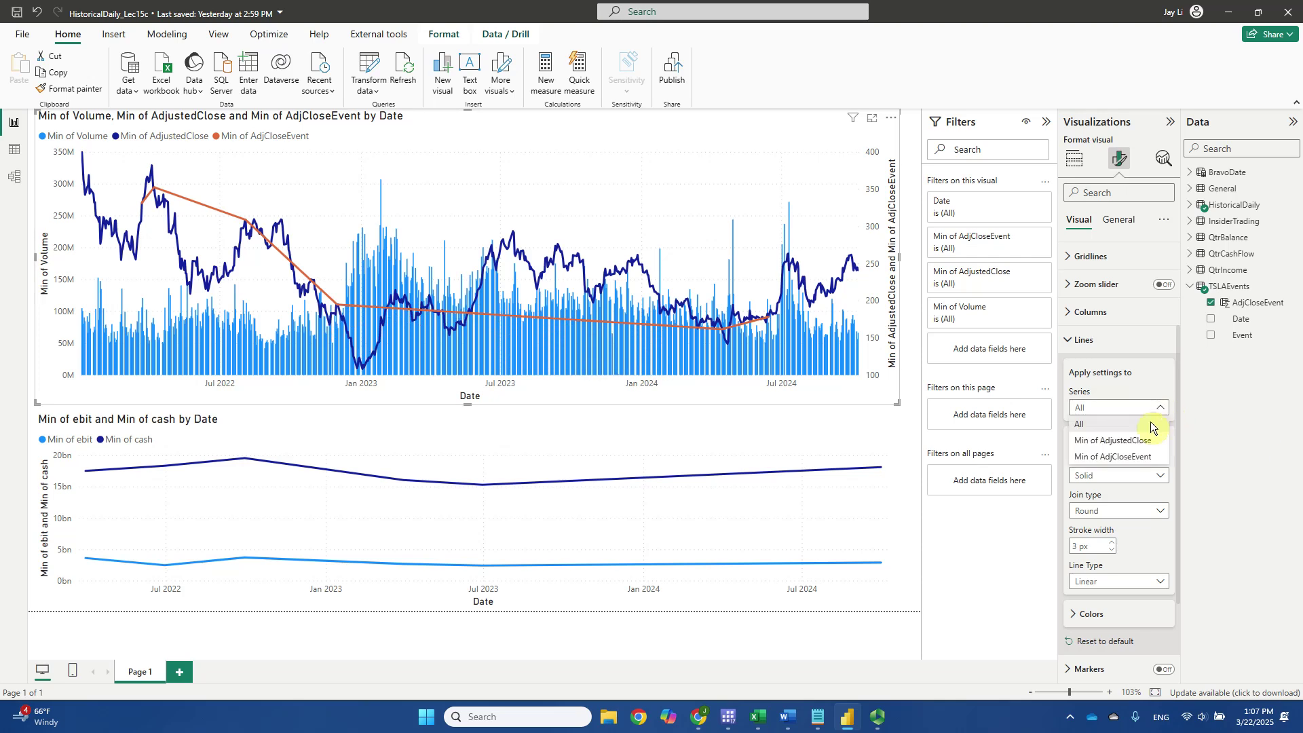
{"action": "left_click", "coordinate": [1114, 457]}
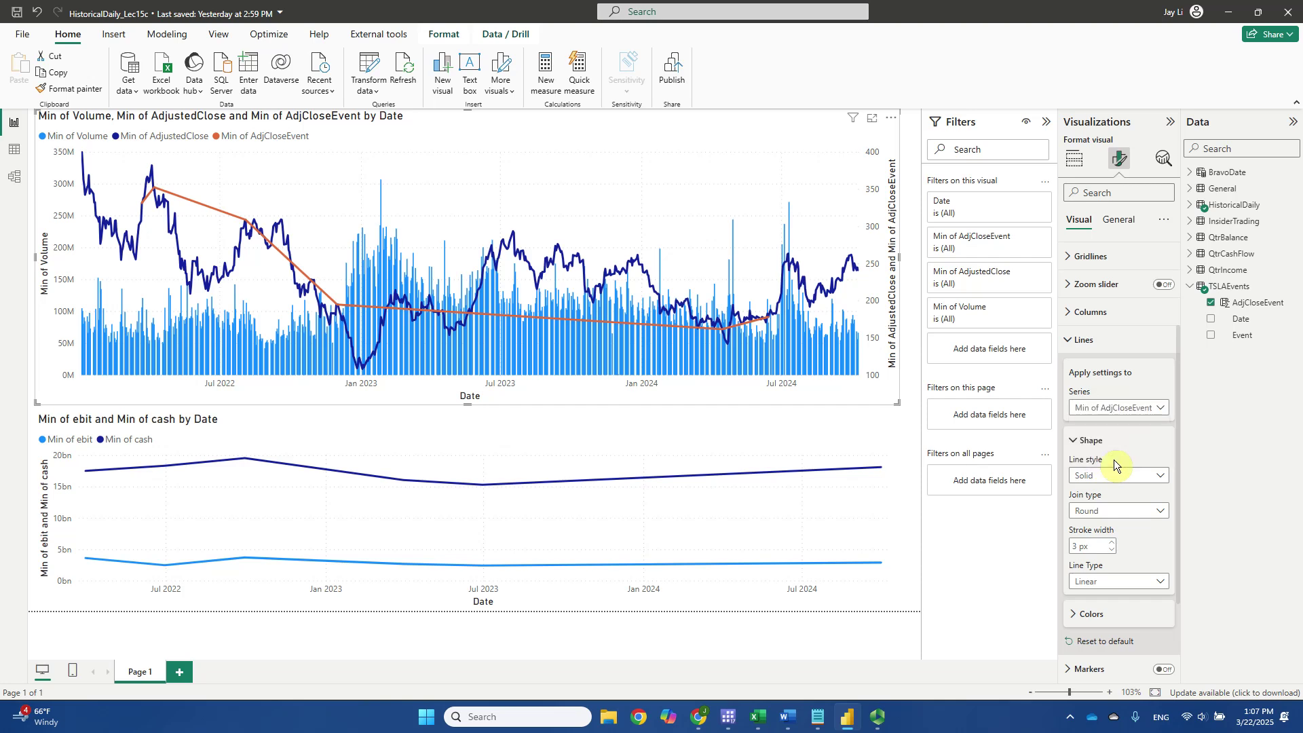
{"action": "left_click", "coordinate": [1098, 549]}
{"action": "type", "text": "0"}
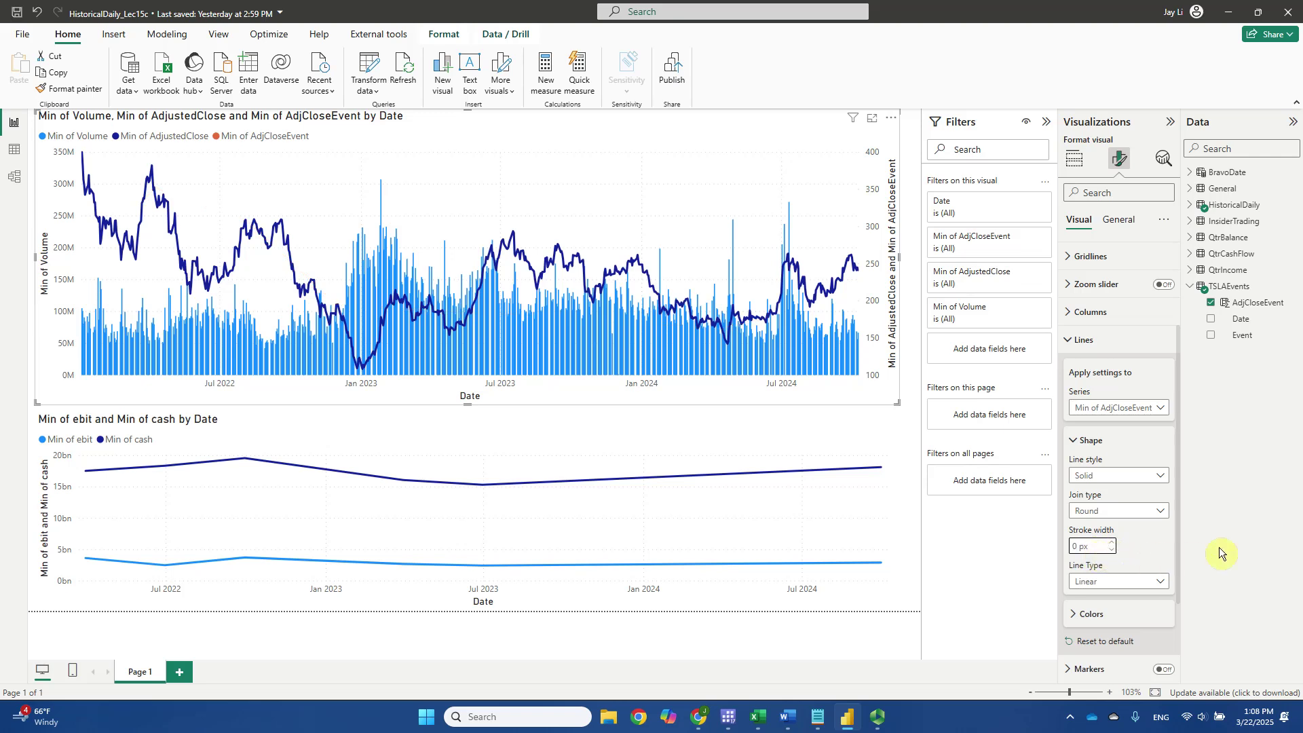
- Turn on markers for the line series of the volume and adjusted close chart
{"action": "left_click", "coordinate": [475, 337]}
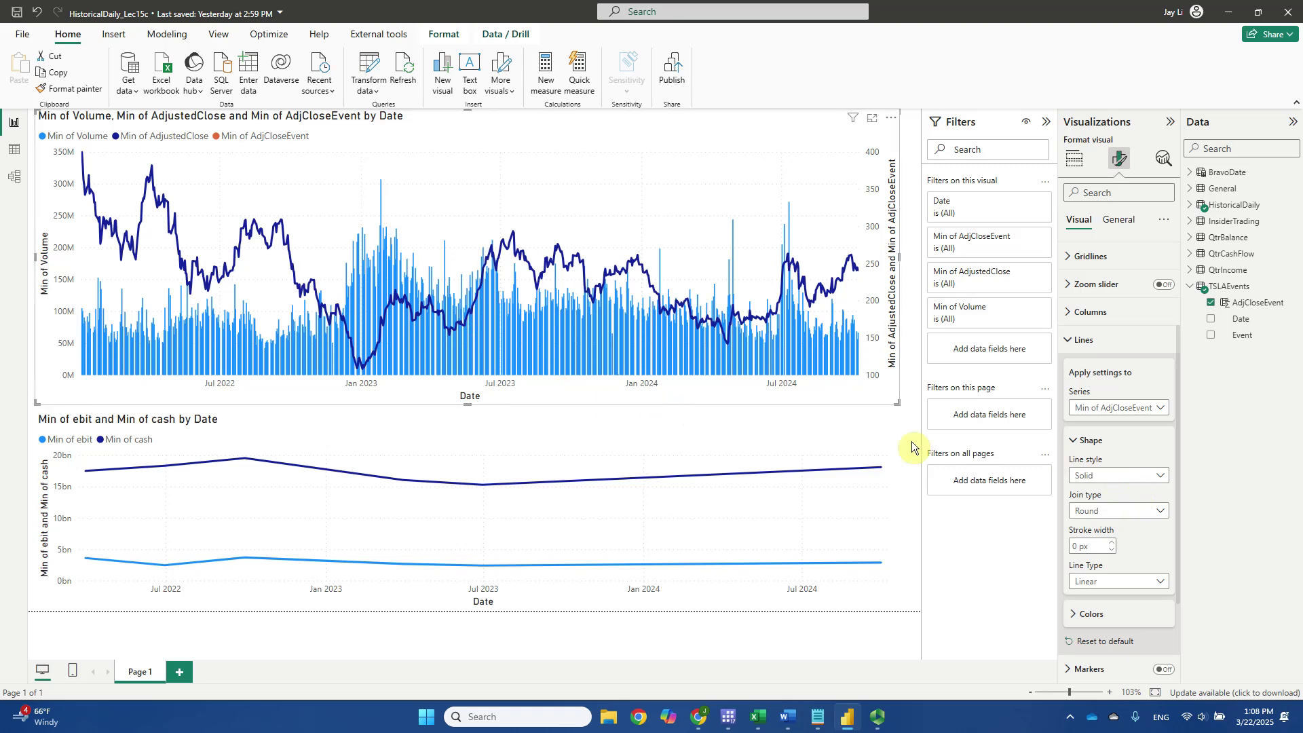
{"action": "left_click", "coordinate": [1134, 455]}
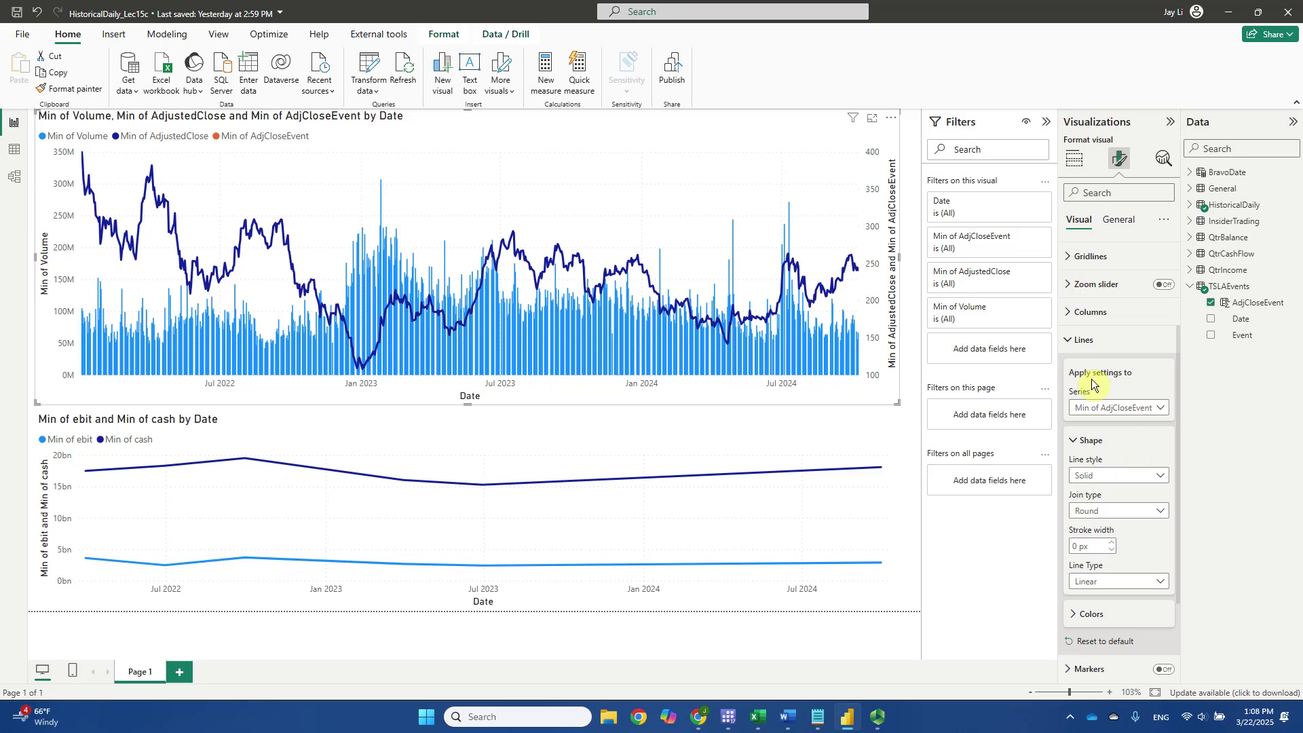
{"action": "left_click", "coordinate": [1072, 344]}
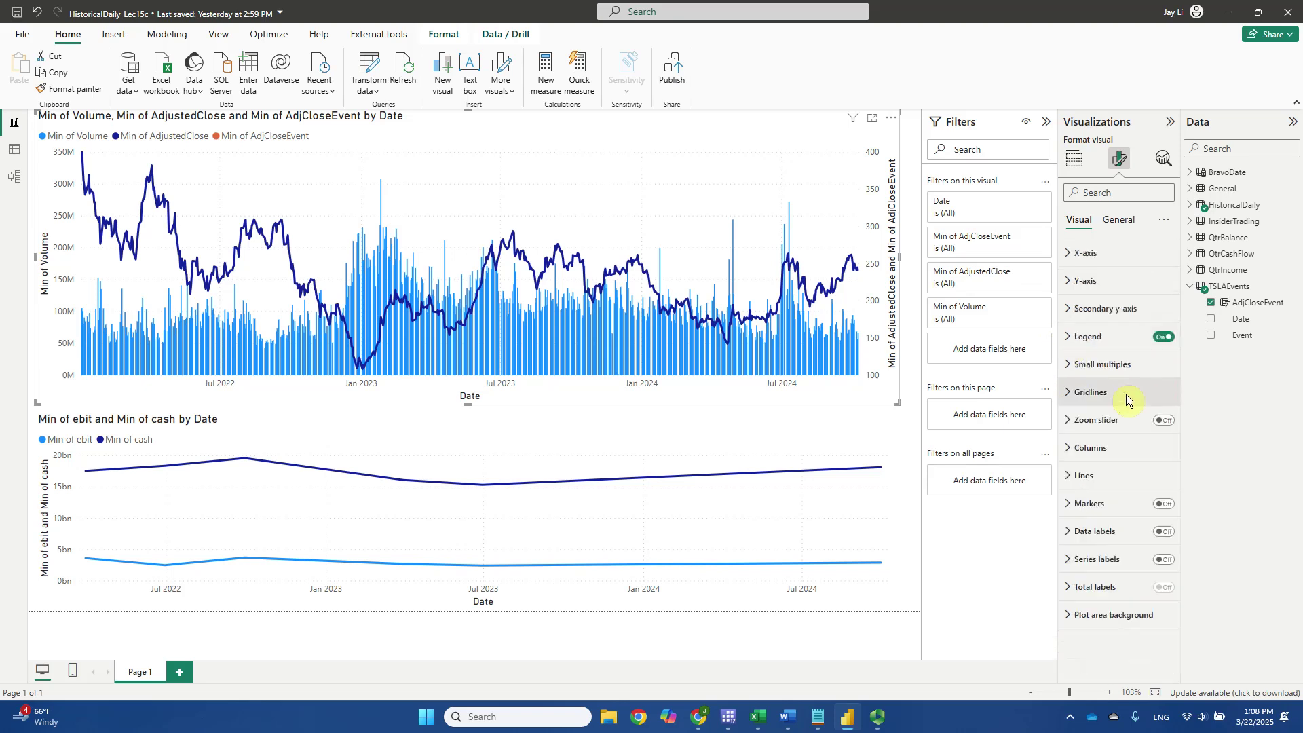
{"action": "left_click", "coordinate": [1077, 509]}
{"action": "scroll", "coordinate": [1102, 515], "scroll_direction": "down", "scroll_amount": 1}
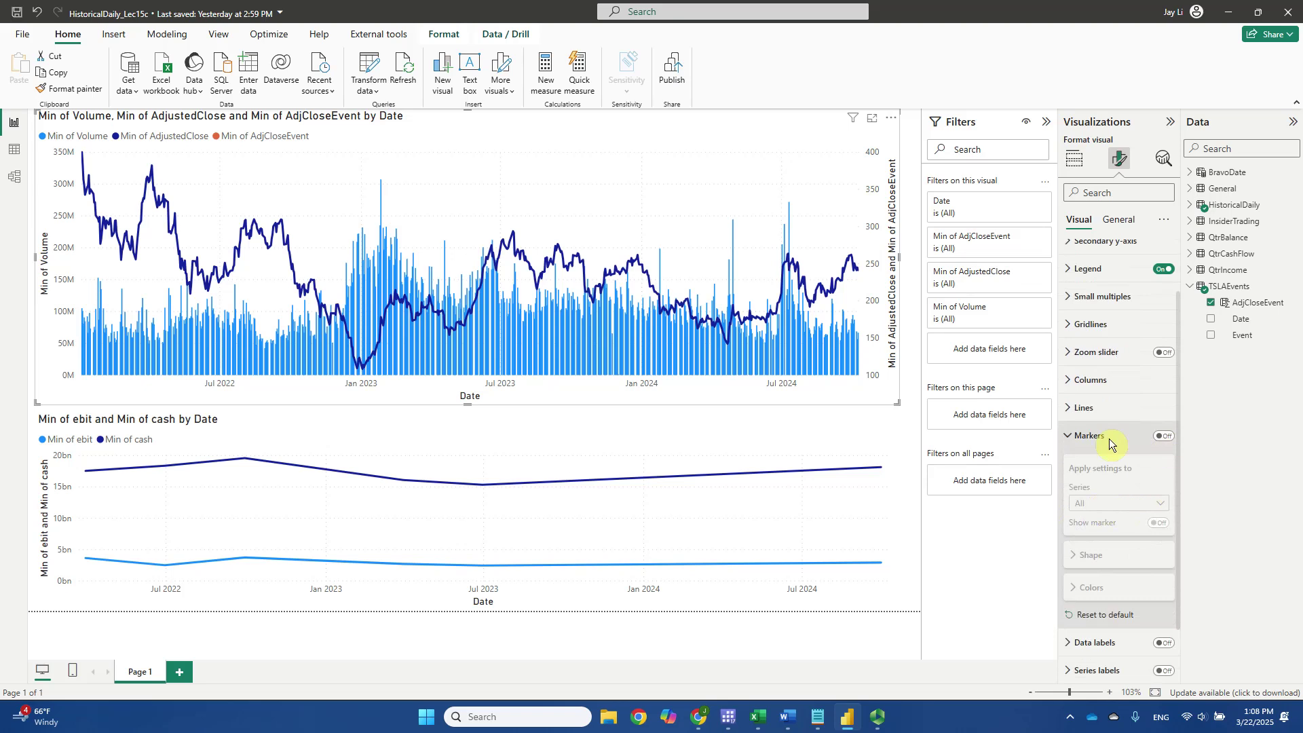
{"action": "left_click", "coordinate": [1166, 436]}
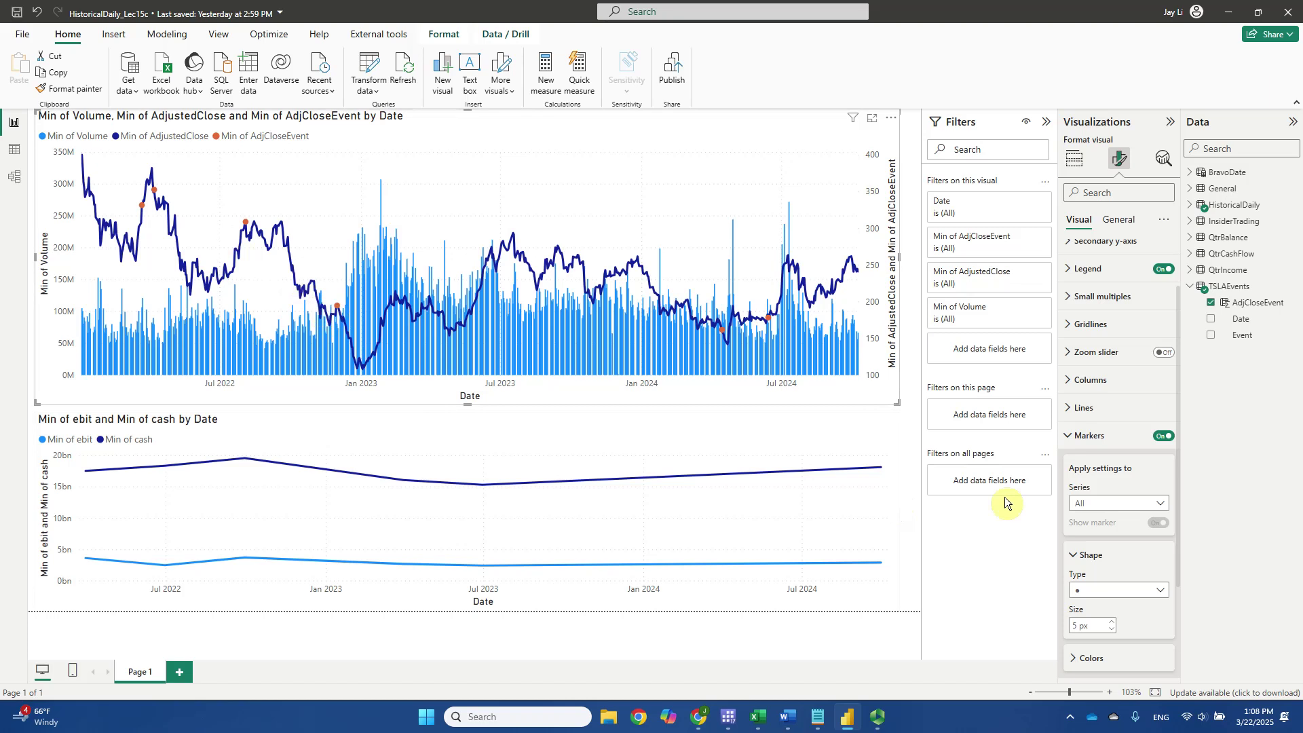
- Compare marker visibility for the Min of AdjCloseEvent and Min of AdjustedClose series, switching it on and back off for Min of AdjustedClose
{"action": "scroll", "coordinate": [1140, 536], "scroll_direction": "down", "scroll_amount": 1}
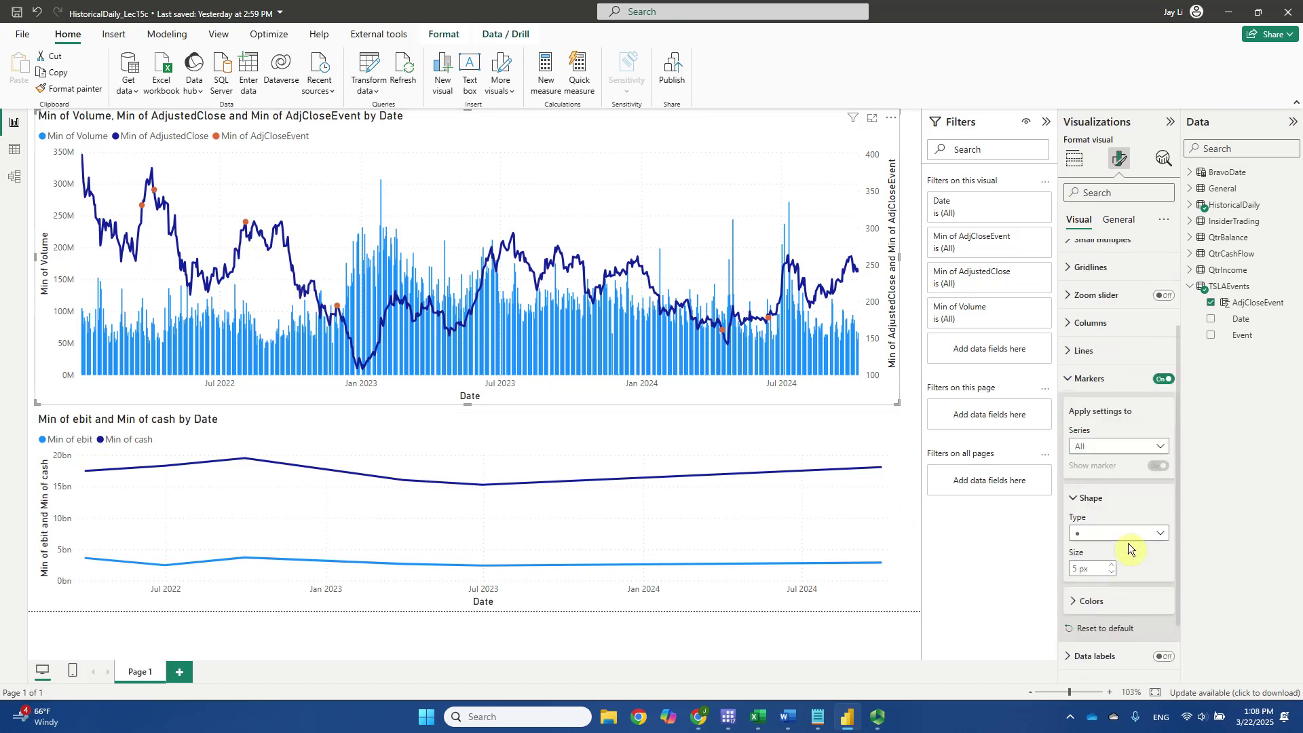
{"action": "left_click", "coordinate": [1160, 440]}
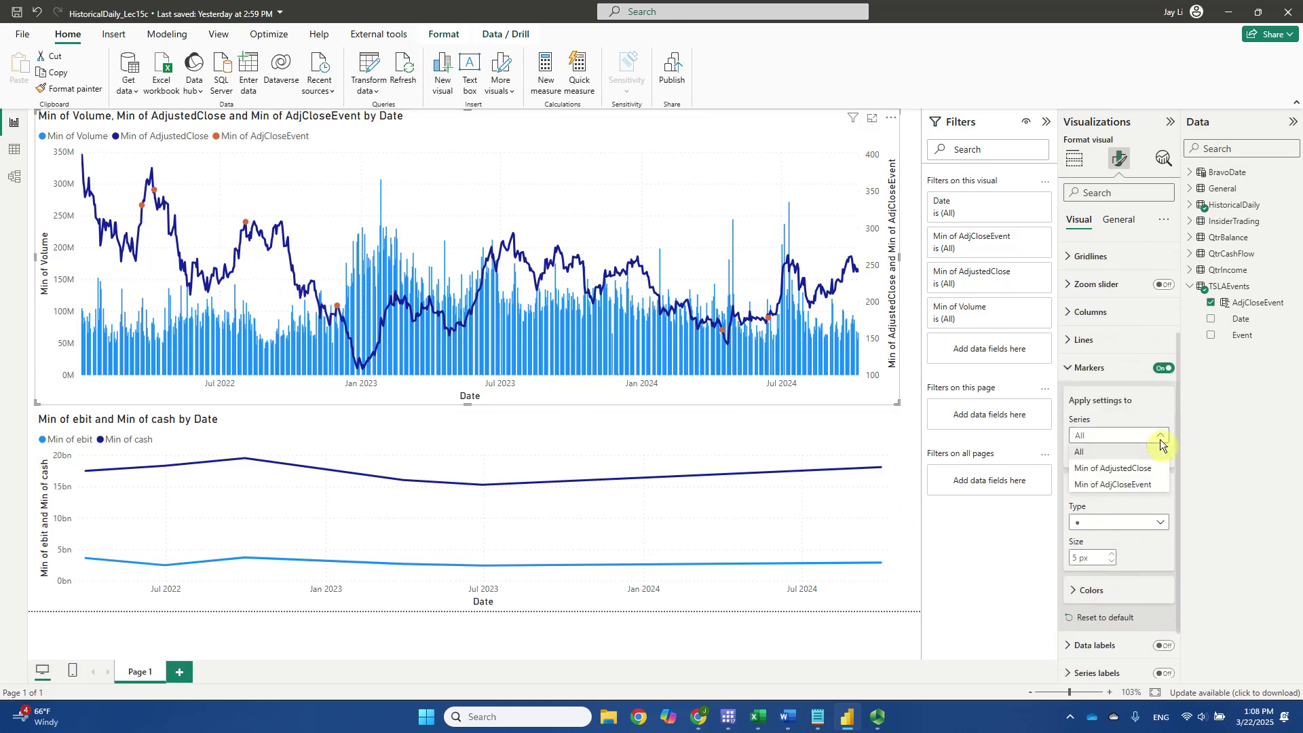
{"action": "left_click", "coordinate": [1117, 486]}
{"action": "scroll", "coordinate": [1121, 494], "scroll_direction": "down", "scroll_amount": 1}
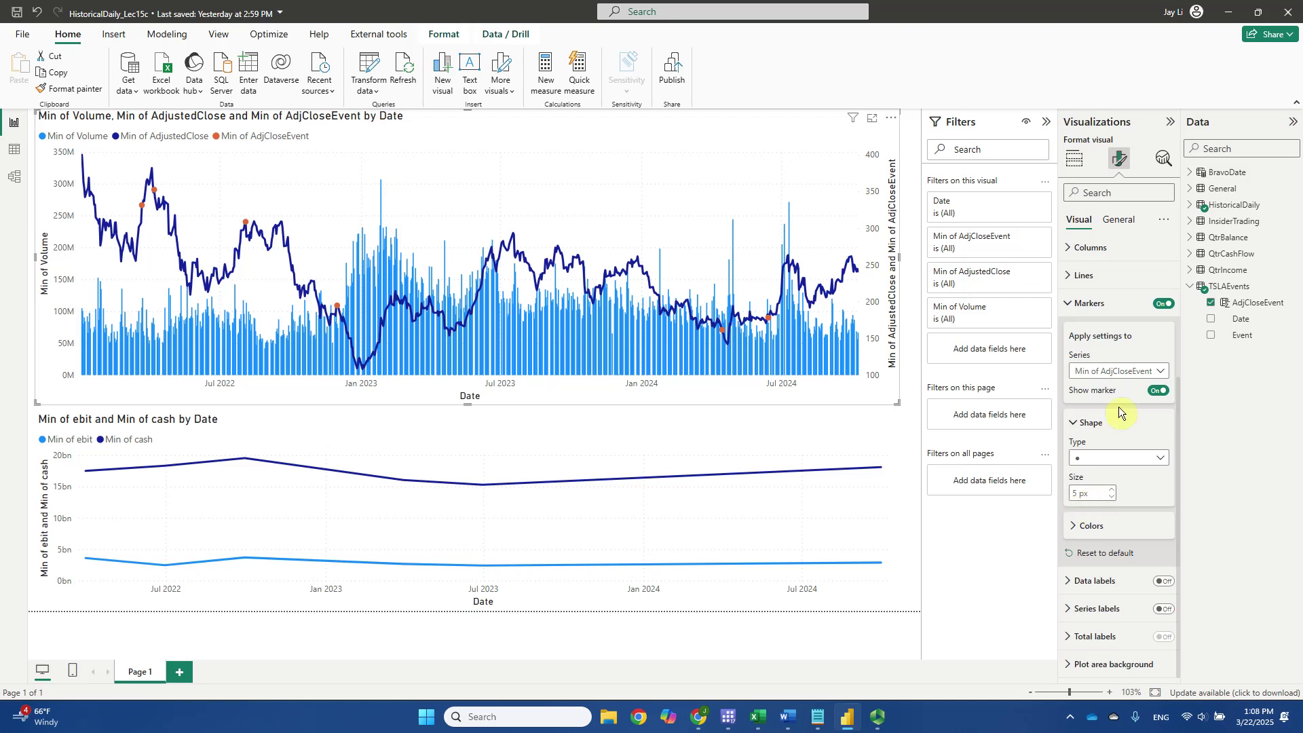
{"action": "left_click", "coordinate": [1162, 371]}
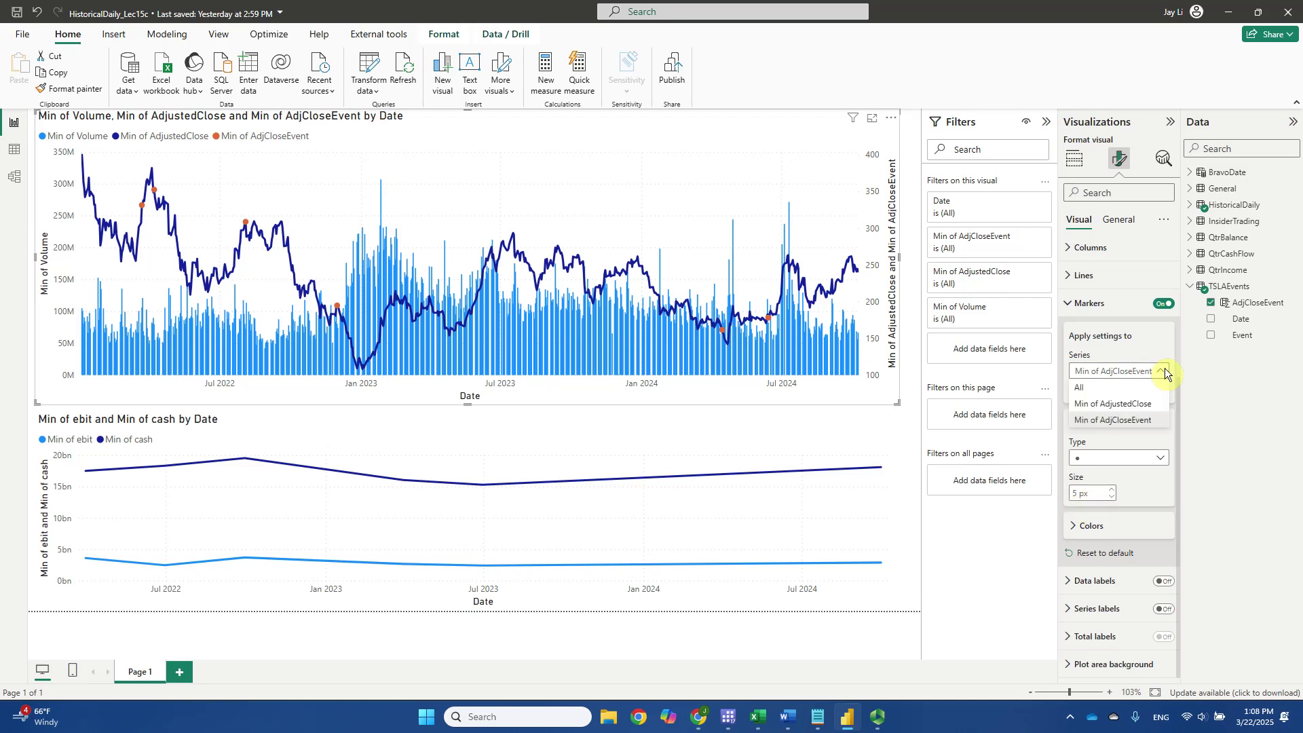
{"action": "left_click", "coordinate": [1130, 405]}
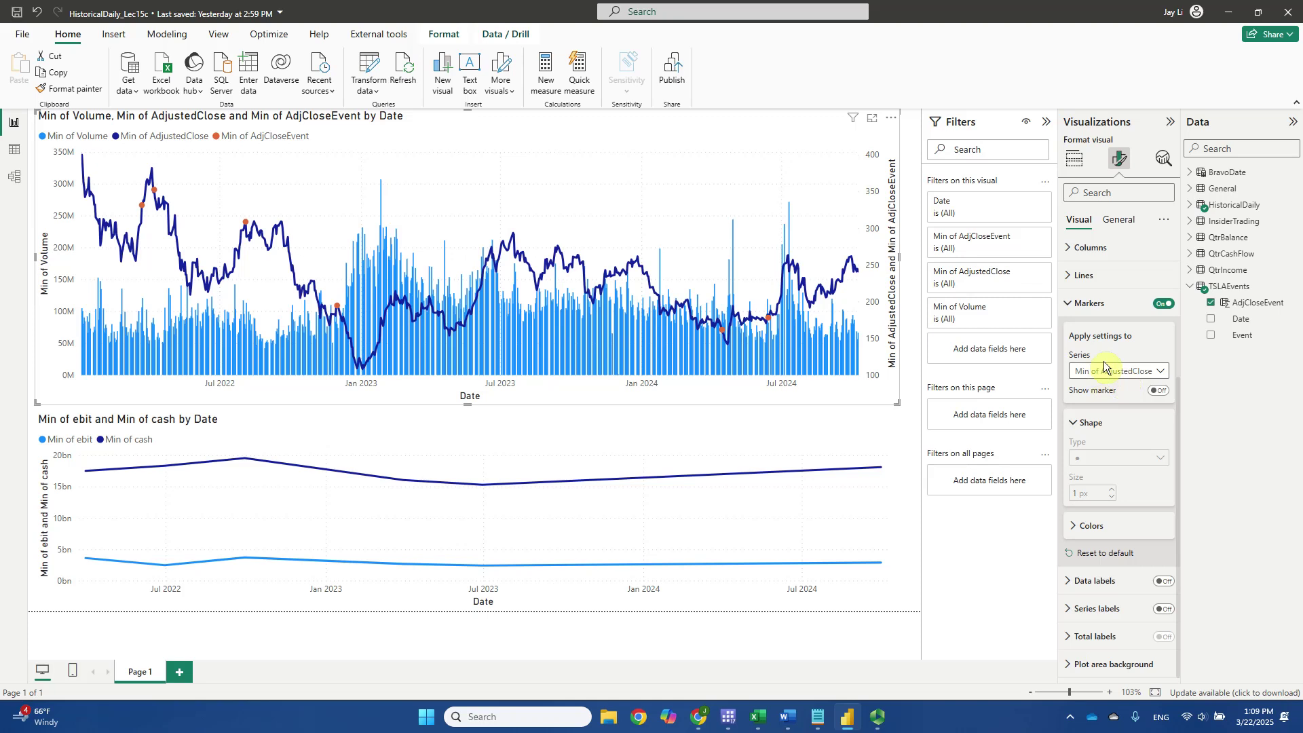
{"action": "left_click", "coordinate": [1160, 391]}
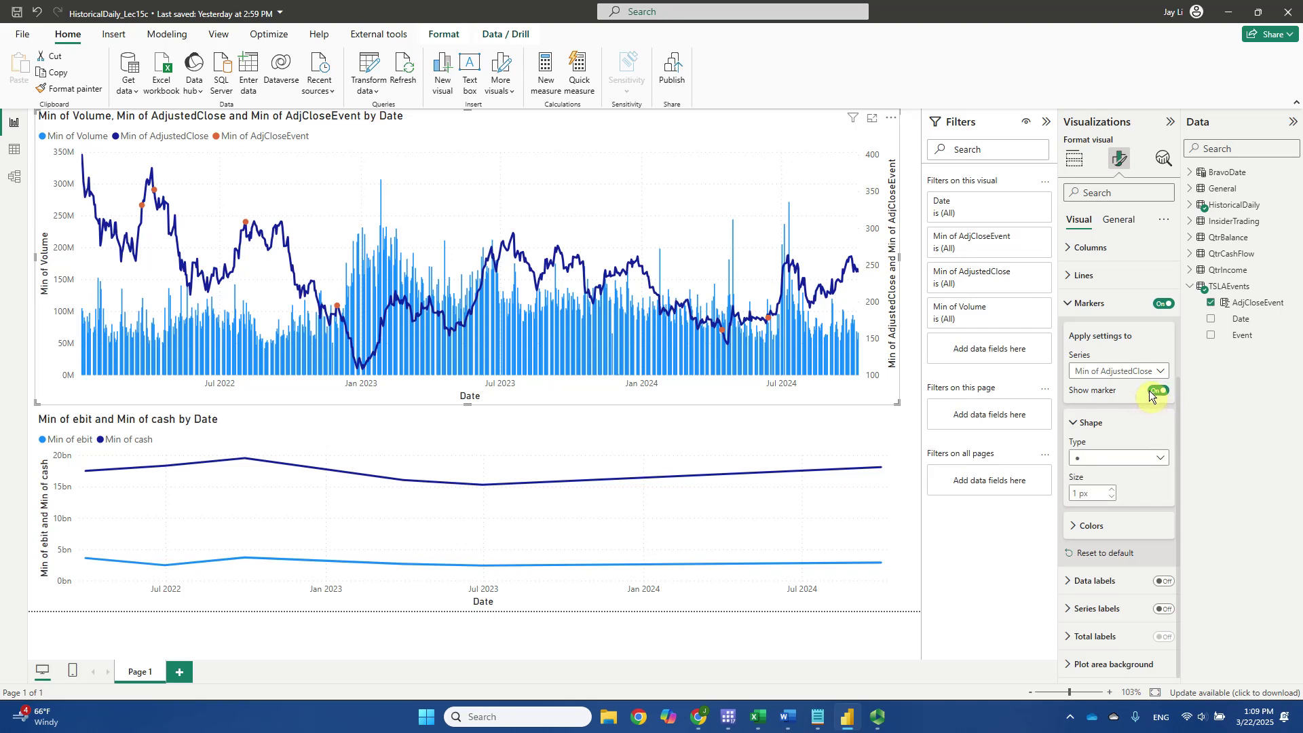
{"action": "left_click", "coordinate": [1156, 392]}
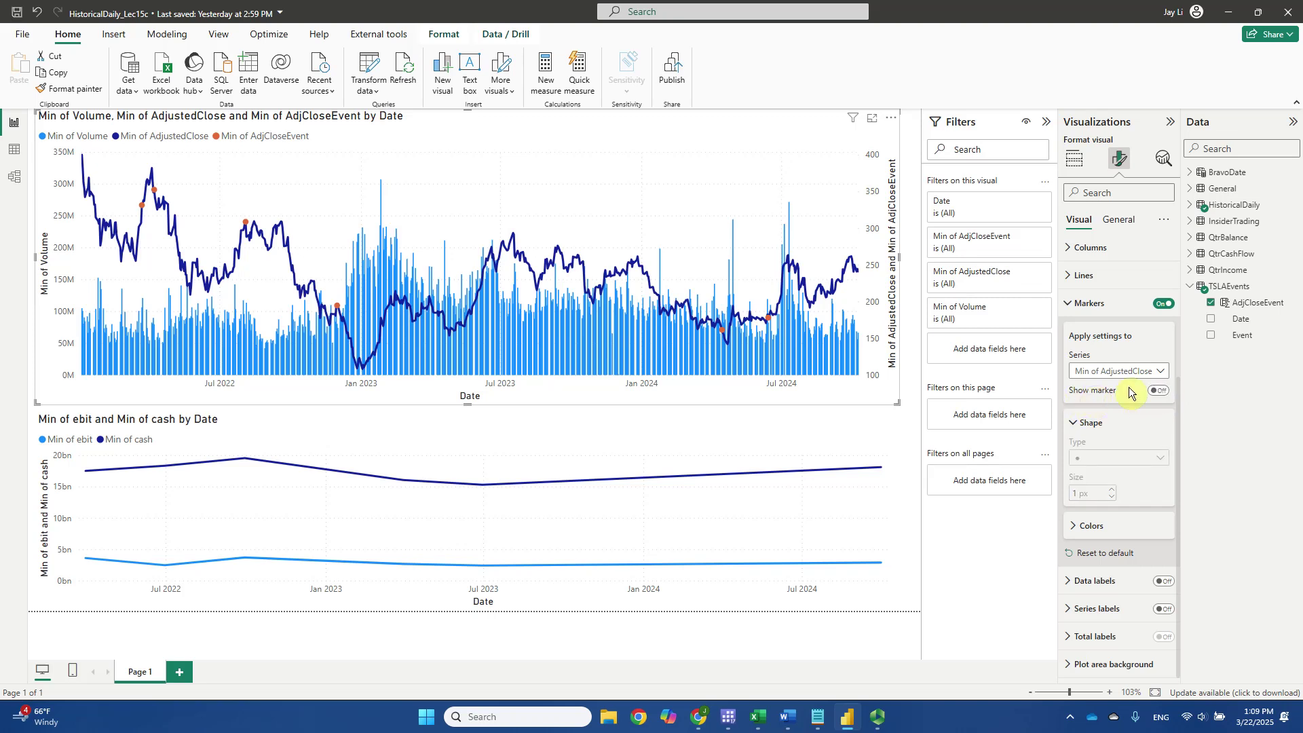
- Set the marker size of the Min of AdjCloseEvent series to 8 px
{"action": "left_click", "coordinate": [1157, 372]}
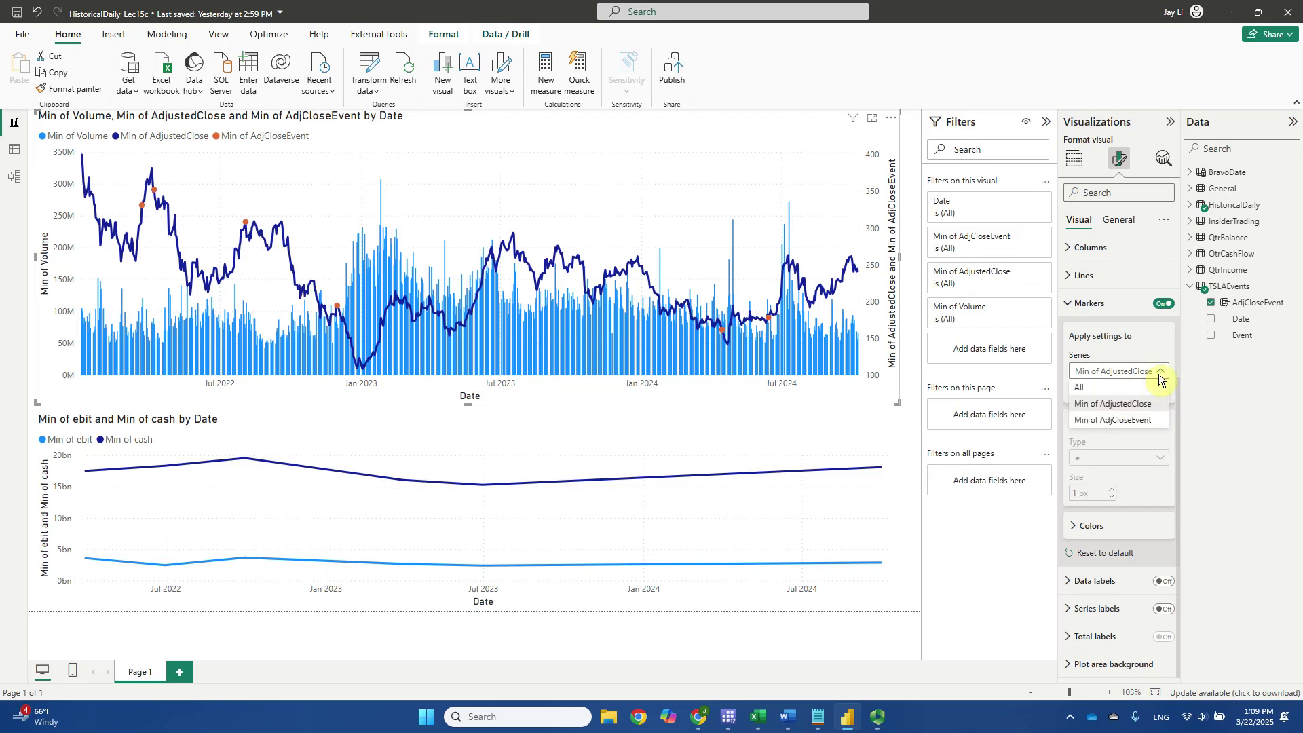
{"action": "left_click", "coordinate": [1135, 422]}
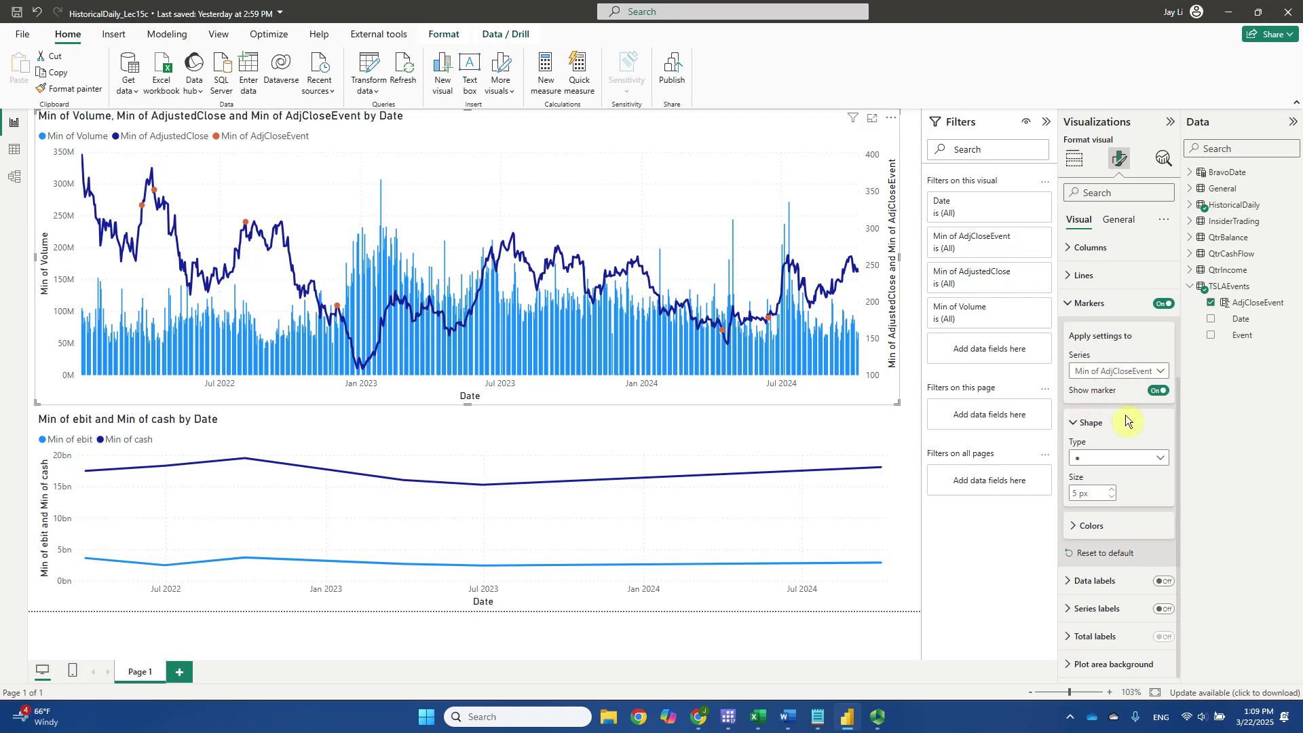
{"action": "left_click", "coordinate": [1081, 493]}
{"action": "left_click", "coordinate": [1082, 494]}
{"action": "type", "text": "8"}
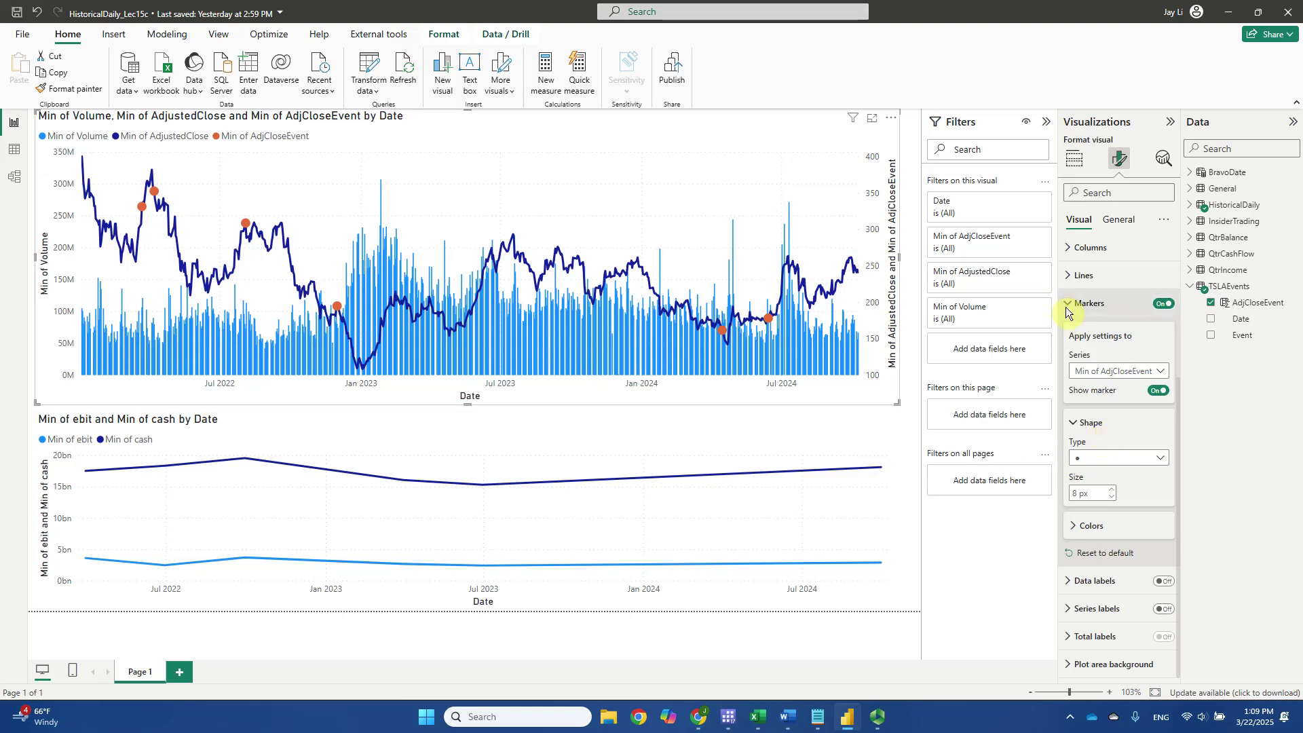
- Turn on data labels for the volume and adjusted close chart and target their settings at the Min of AdjCloseEvent series
{"action": "left_click", "coordinate": [1072, 583]}
{"action": "scroll", "coordinate": [1092, 550], "scroll_direction": "down", "scroll_amount": 3}
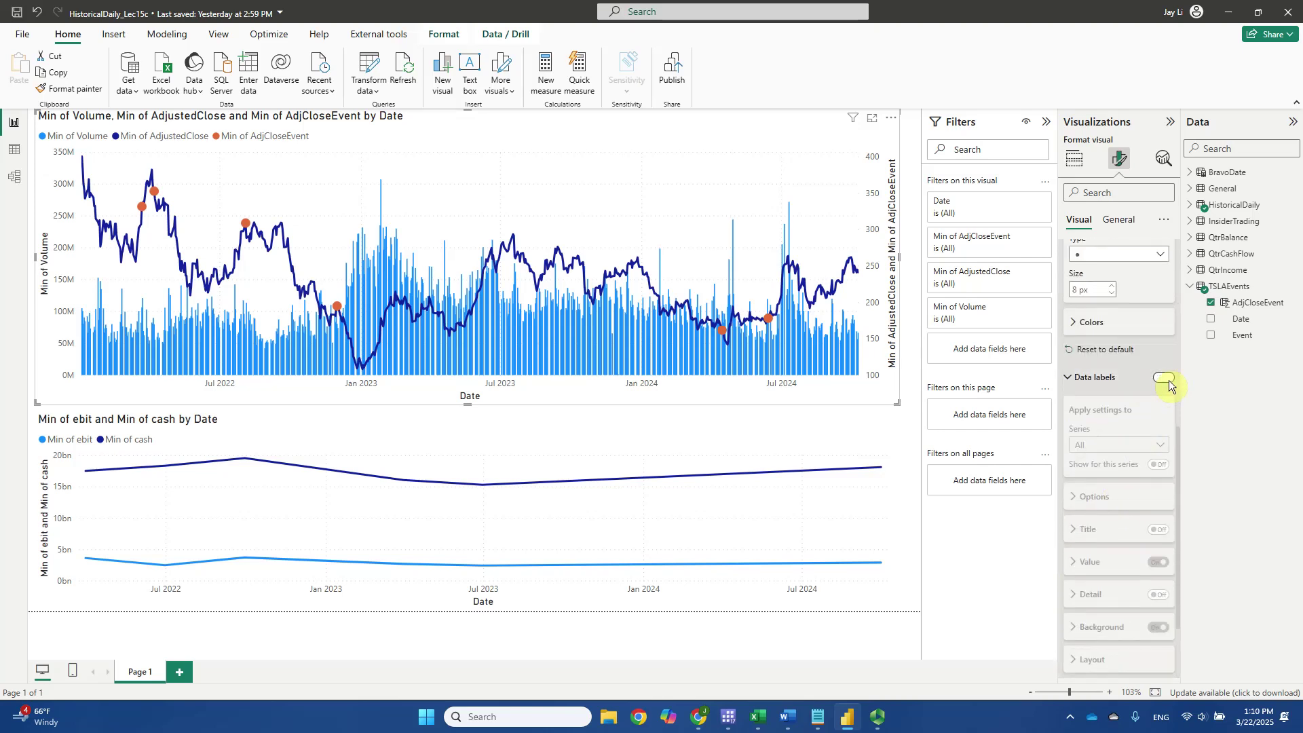
{"action": "left_click", "coordinate": [1167, 378]}
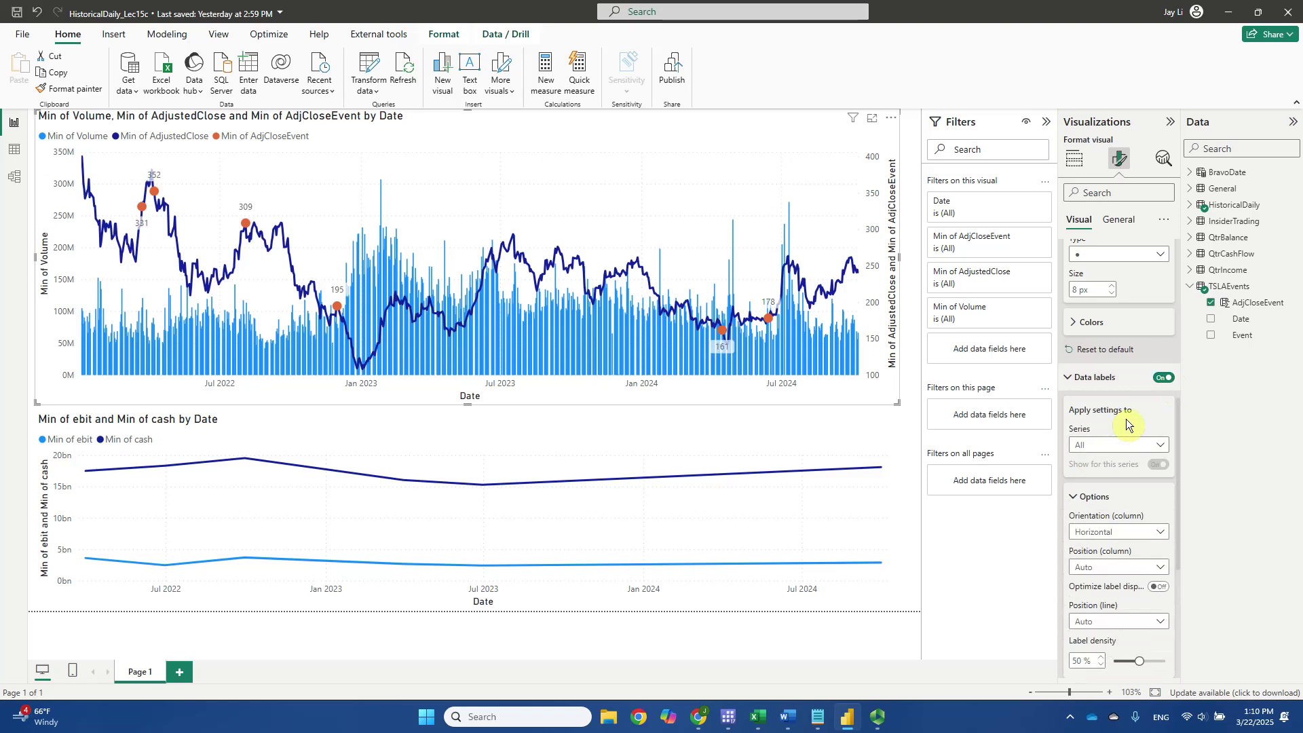
{"action": "scroll", "coordinate": [1126, 418], "scroll_direction": "down", "scroll_amount": 1}
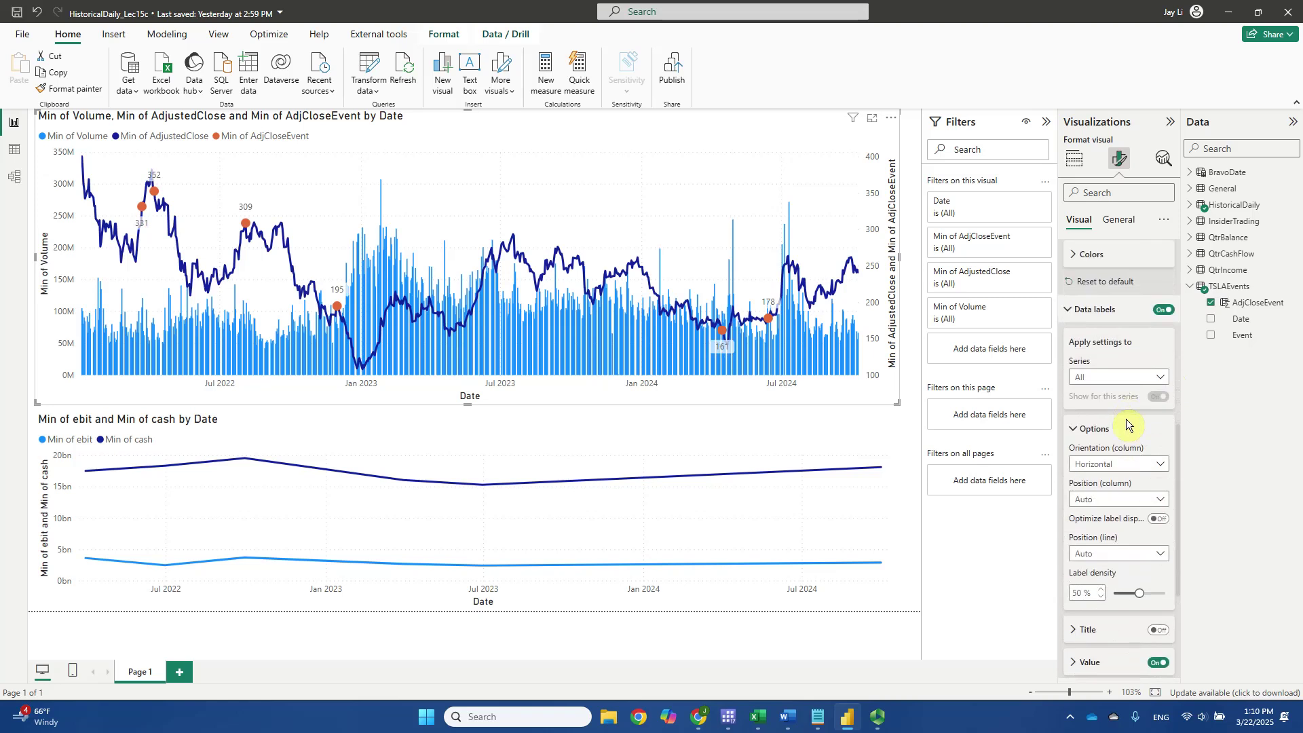
{"action": "left_click", "coordinate": [1163, 378]}
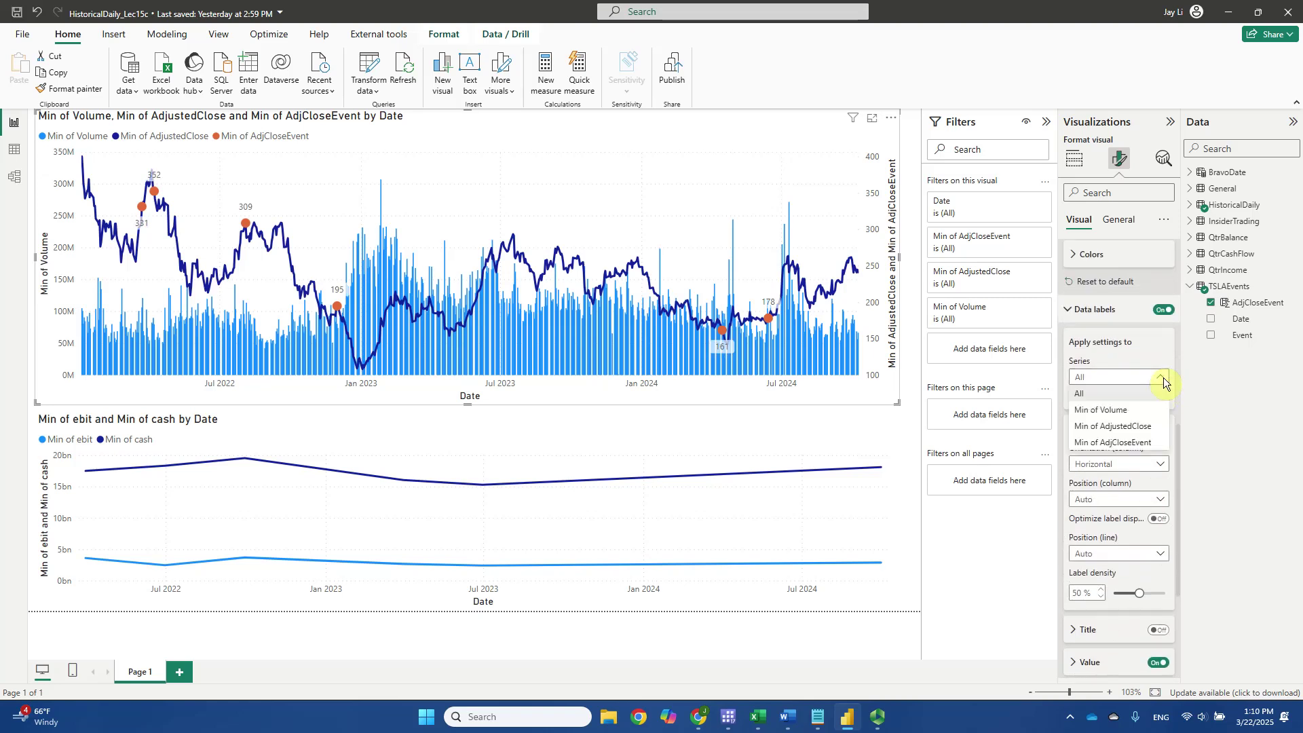
{"action": "left_click", "coordinate": [1143, 445]}
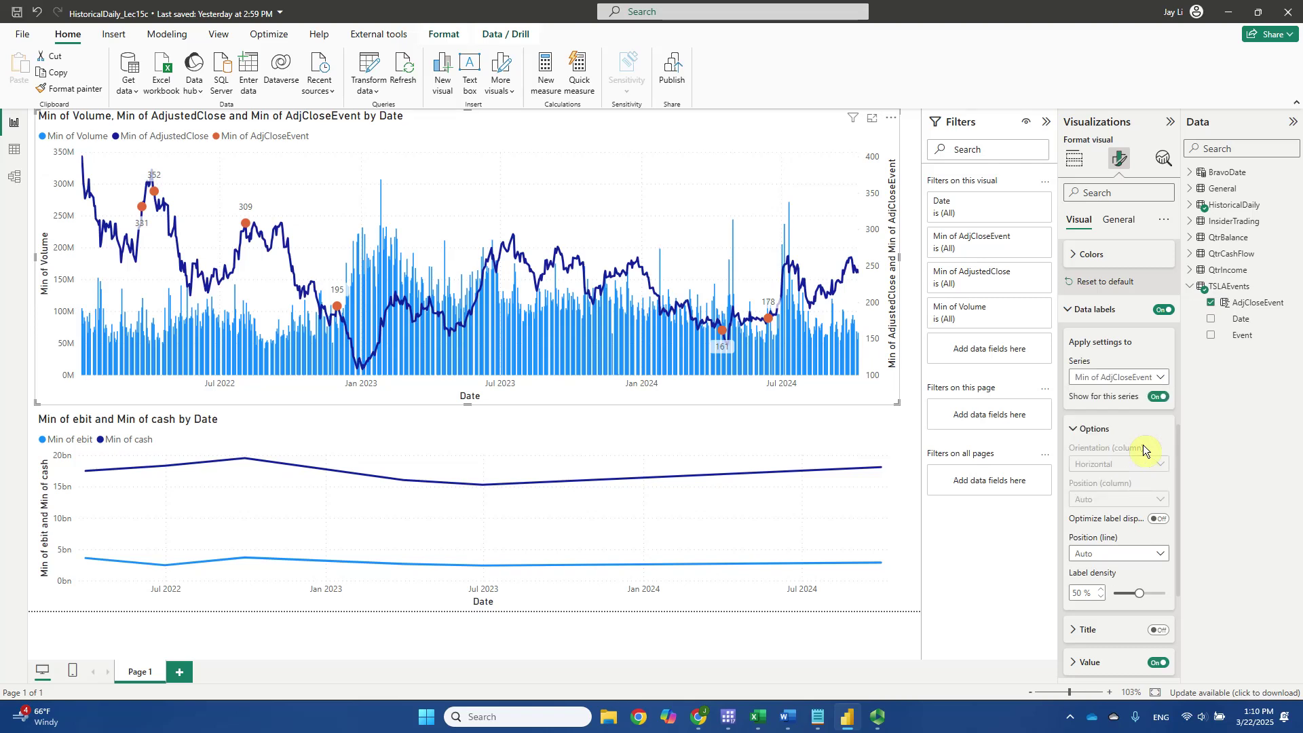
- Use the Event column from TSLAEvents as the value field of the Min of AdjCloseEvent data labels
{"action": "scroll", "coordinate": [1134, 424], "scroll_direction": "down", "scroll_amount": 2}
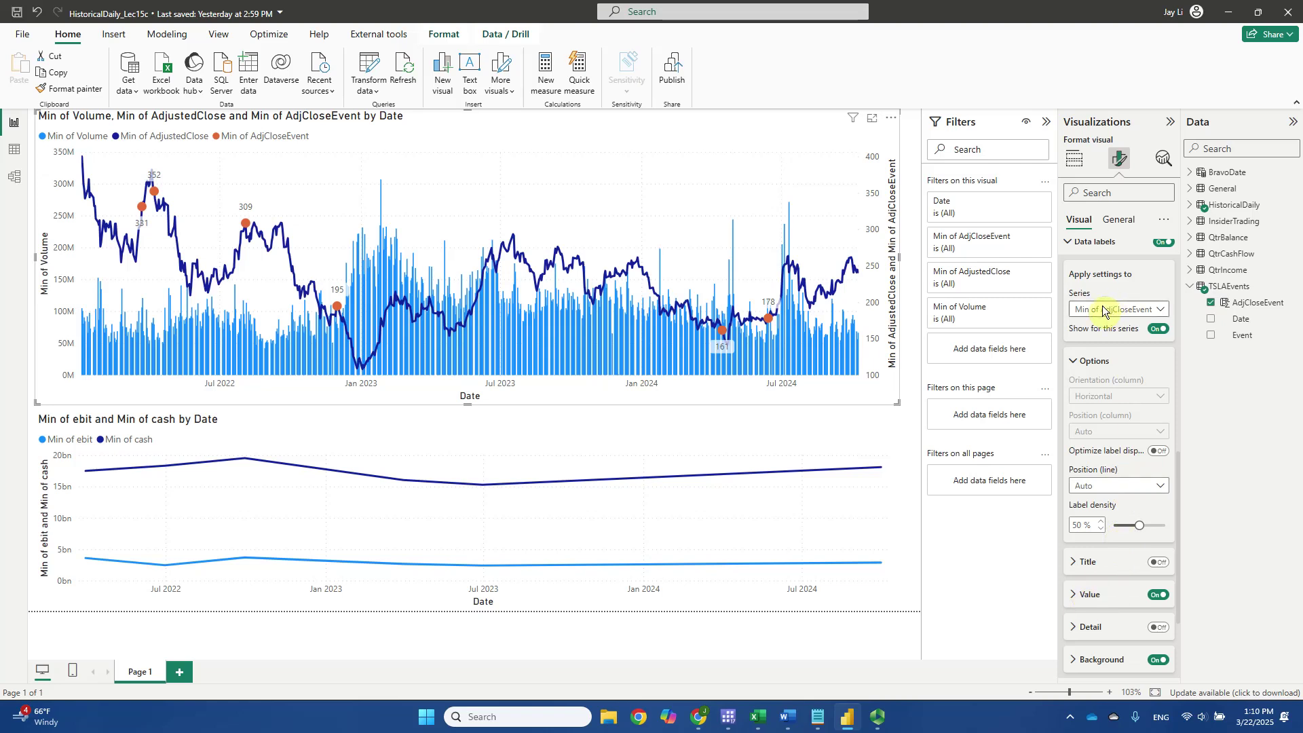
{"action": "left_click", "coordinate": [1073, 596]}
{"action": "scroll", "coordinate": [1125, 553], "scroll_direction": "down", "scroll_amount": 1}
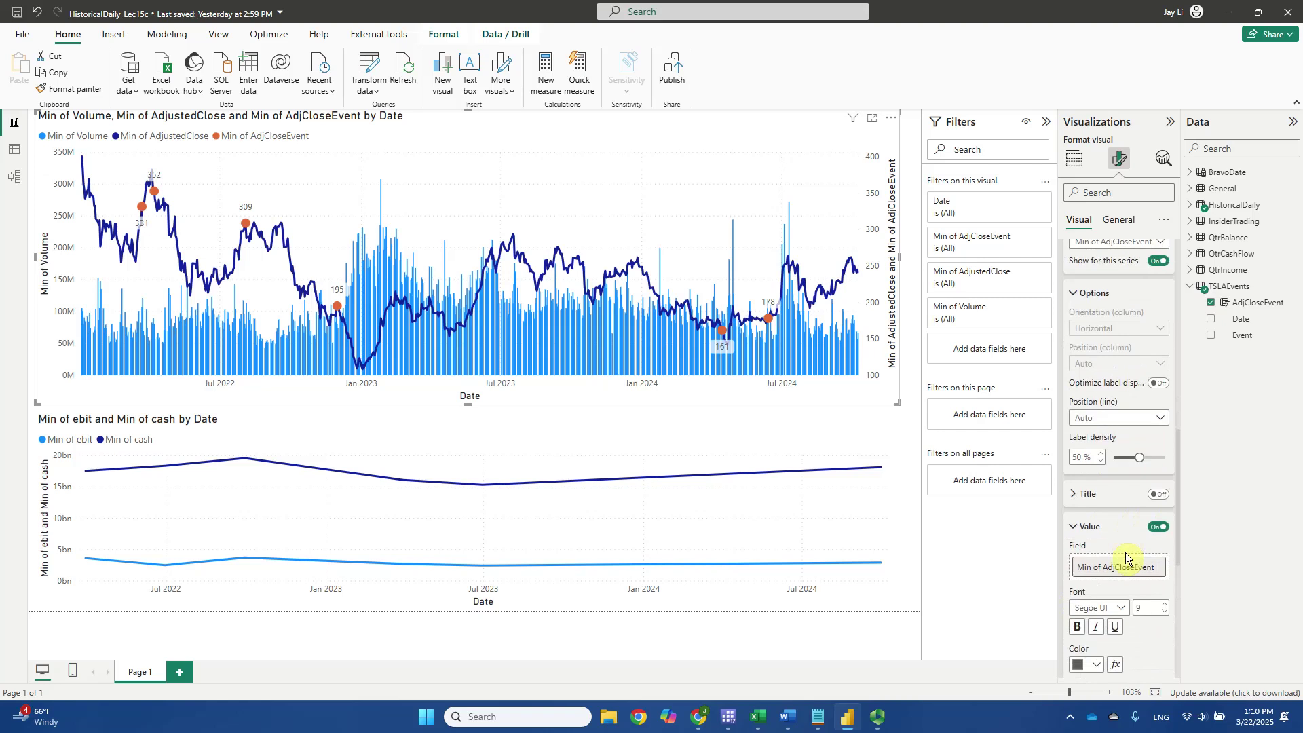
{"action": "scroll", "coordinate": [1125, 552], "scroll_direction": "down", "scroll_amount": 1}
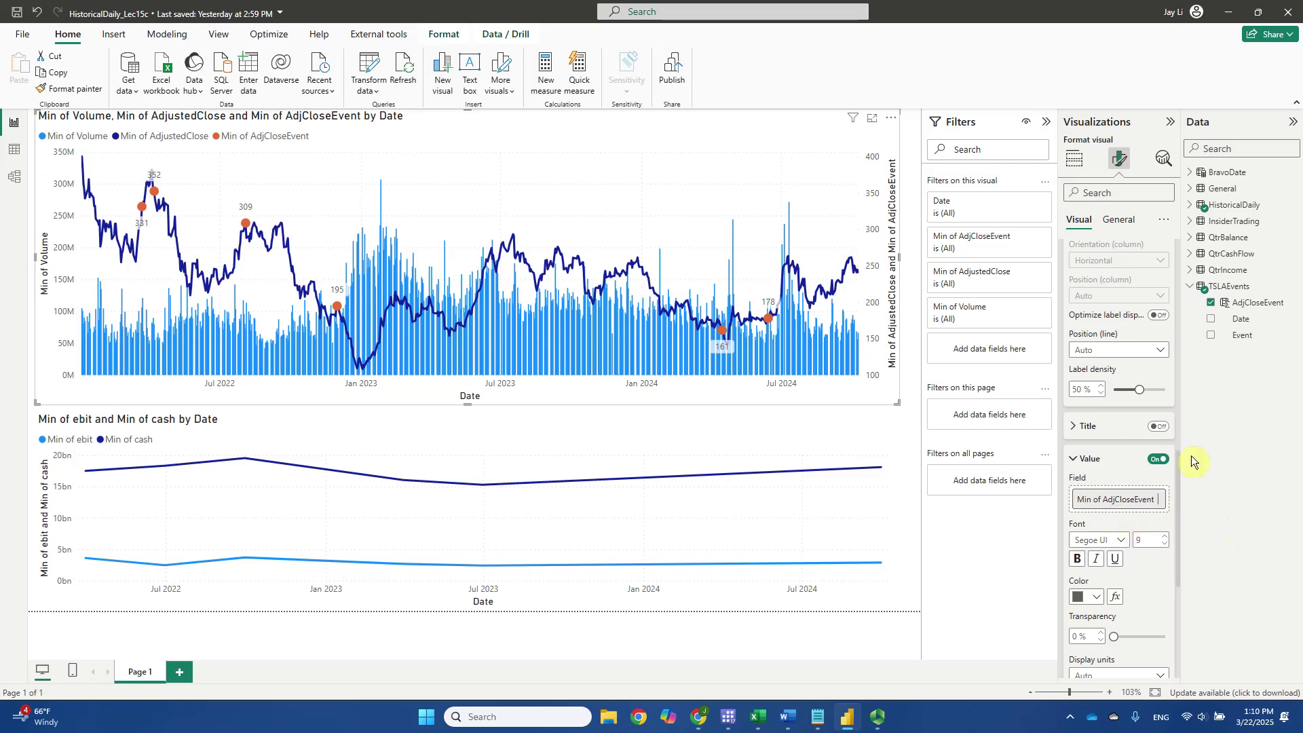
{"action": "left_click", "coordinate": [1243, 335]}
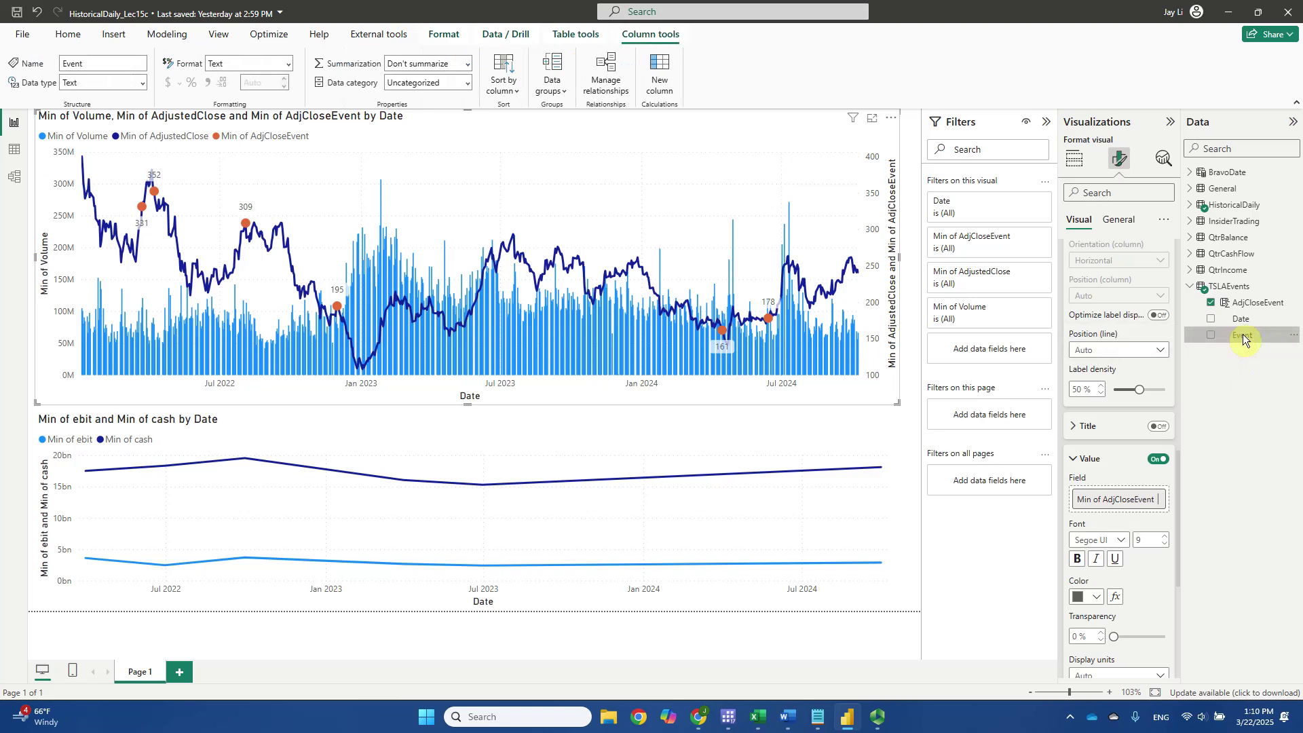
{"action": "left_click_drag", "start_coordinate": [1242, 335], "coordinate": [1123, 499]}
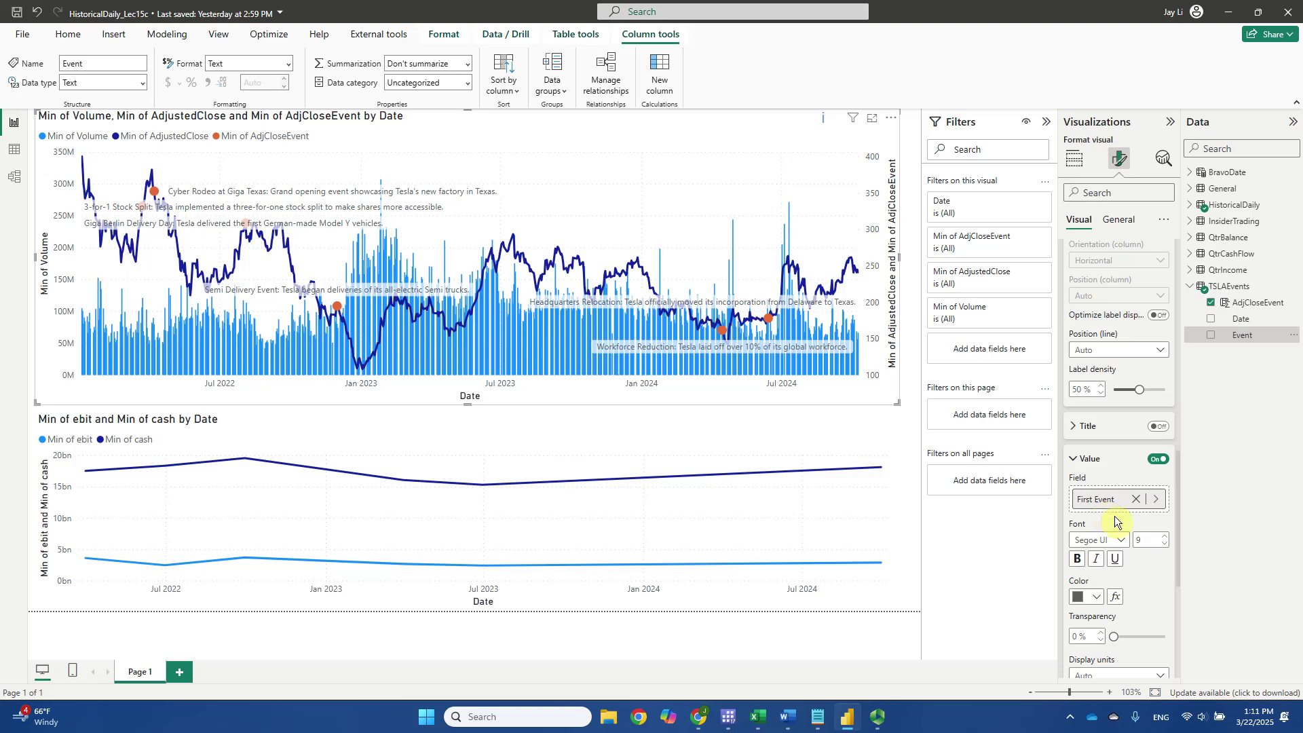
- Review the aggregation options for the Event data label field without changing the selection
{"action": "left_click", "coordinate": [1156, 502]}
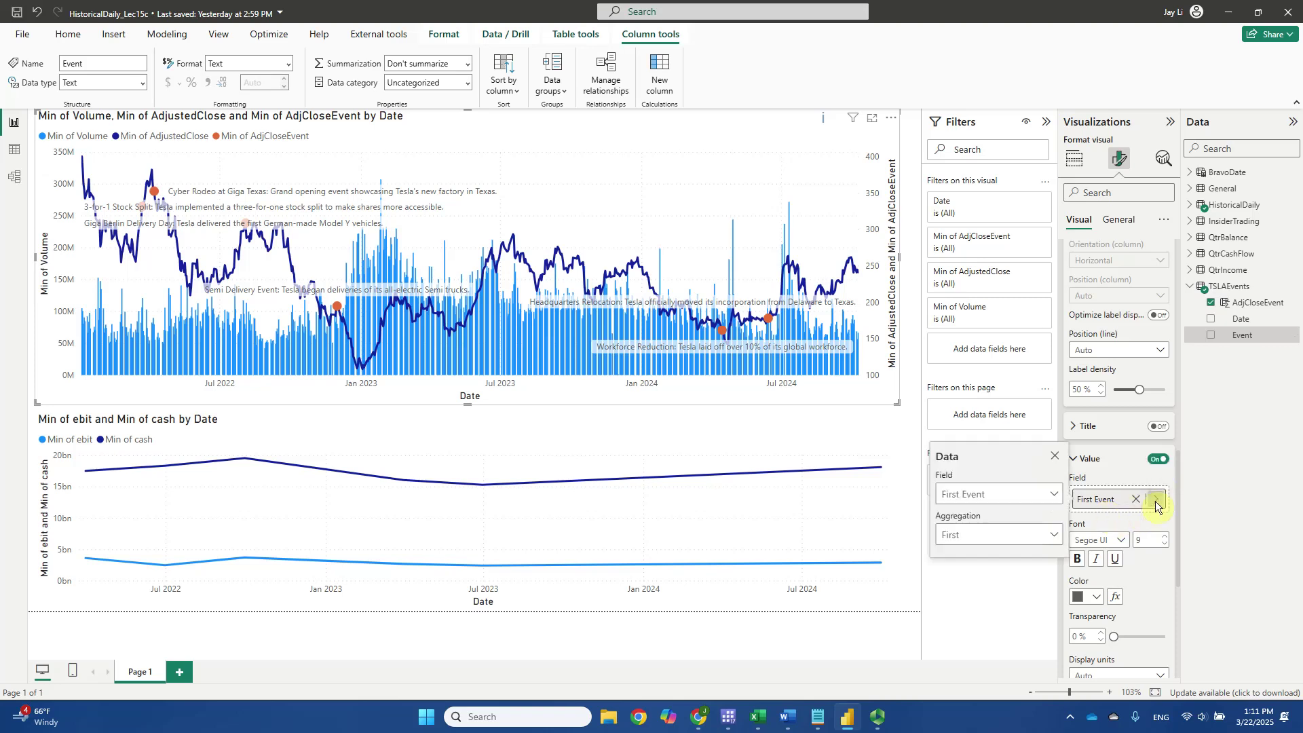
{"action": "left_click", "coordinate": [1051, 538]}
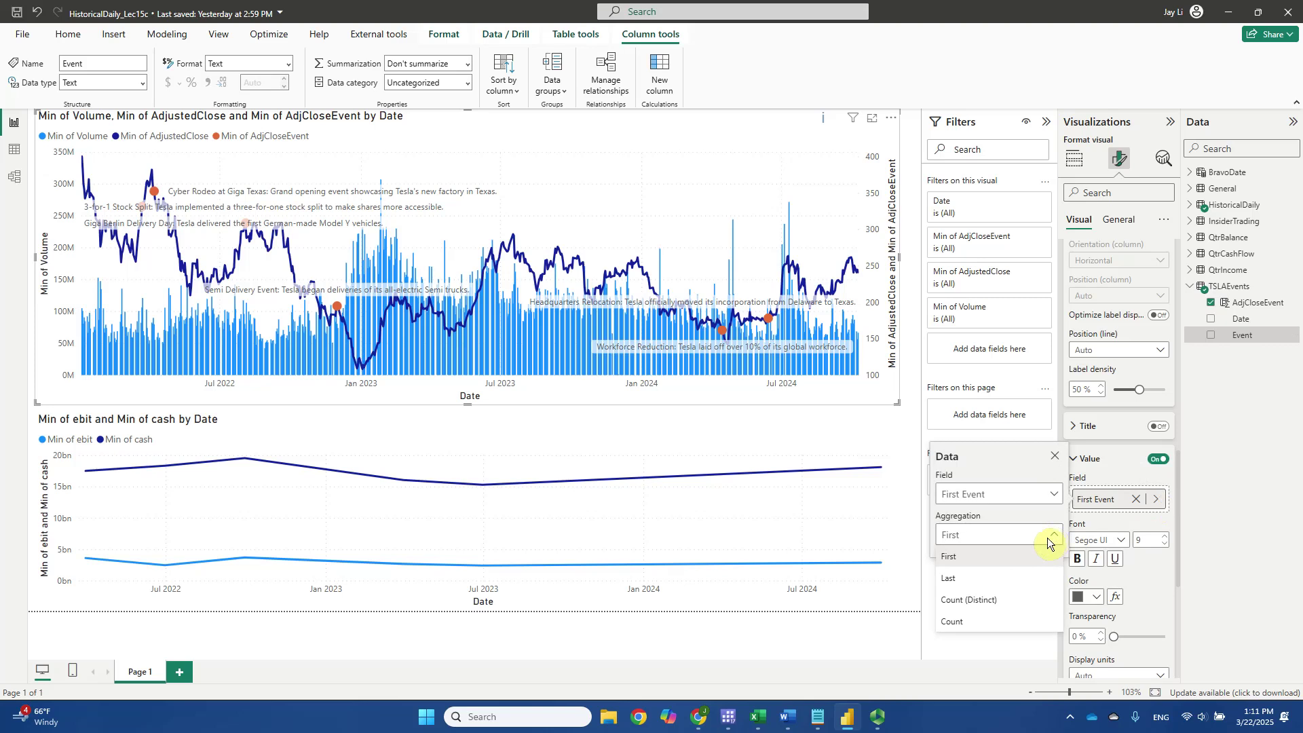
{"action": "left_click", "coordinate": [1211, 499]}
{"action": "left_click", "coordinate": [1054, 456]}
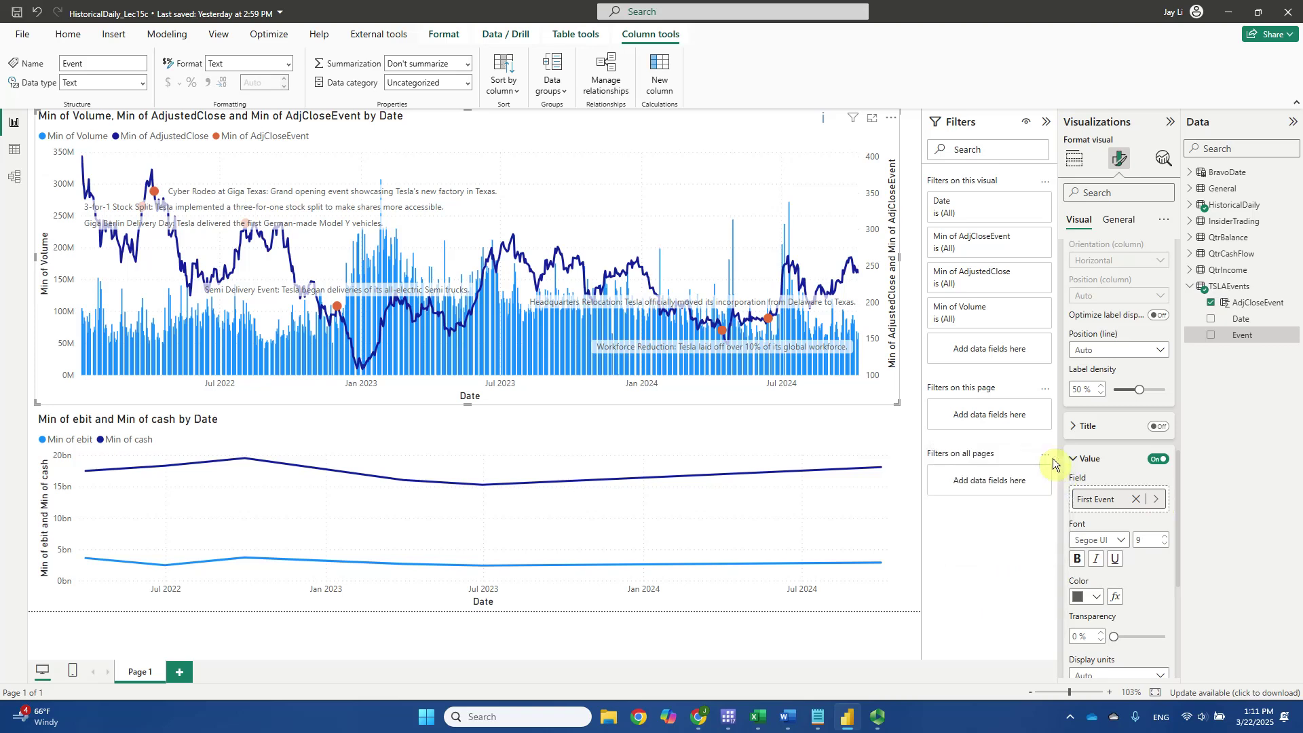
{"action": "left_click_drag", "start_coordinate": [1097, 504], "coordinate": [1098, 506]}
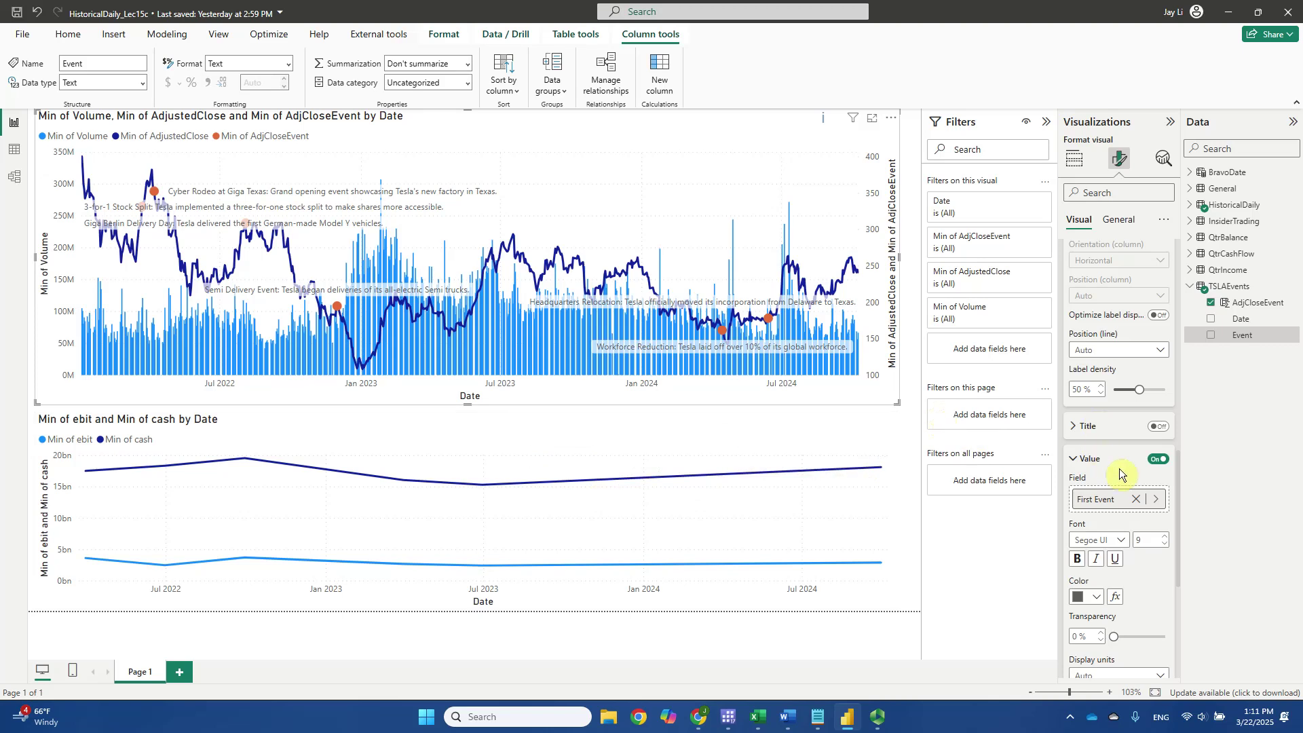
- Examine the event labels on the chart and check the data label visibility for Min of Volume, Min of AdjustedClose and Min of AdjCloseEvent
{"action": "scroll", "coordinate": [1119, 469], "scroll_direction": "up", "scroll_amount": 2}
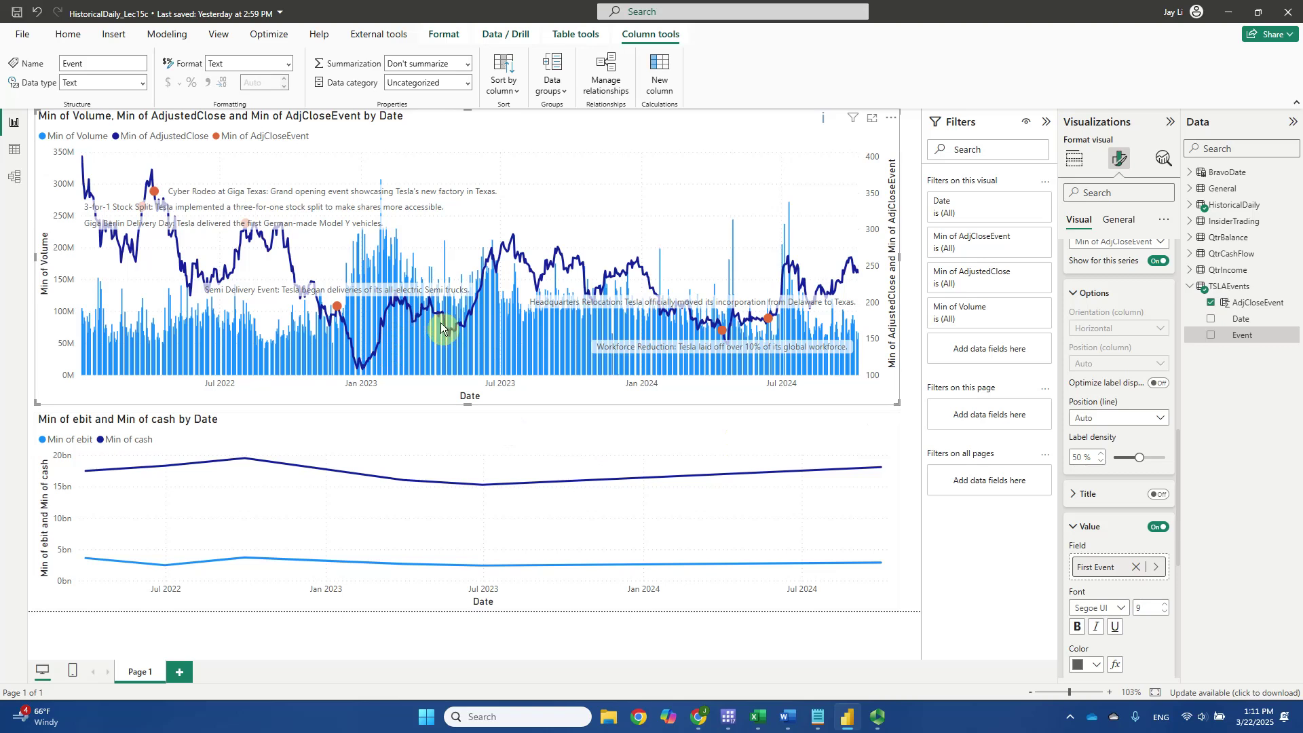
{"action": "mouse_move", "coordinate": [489, 264]}
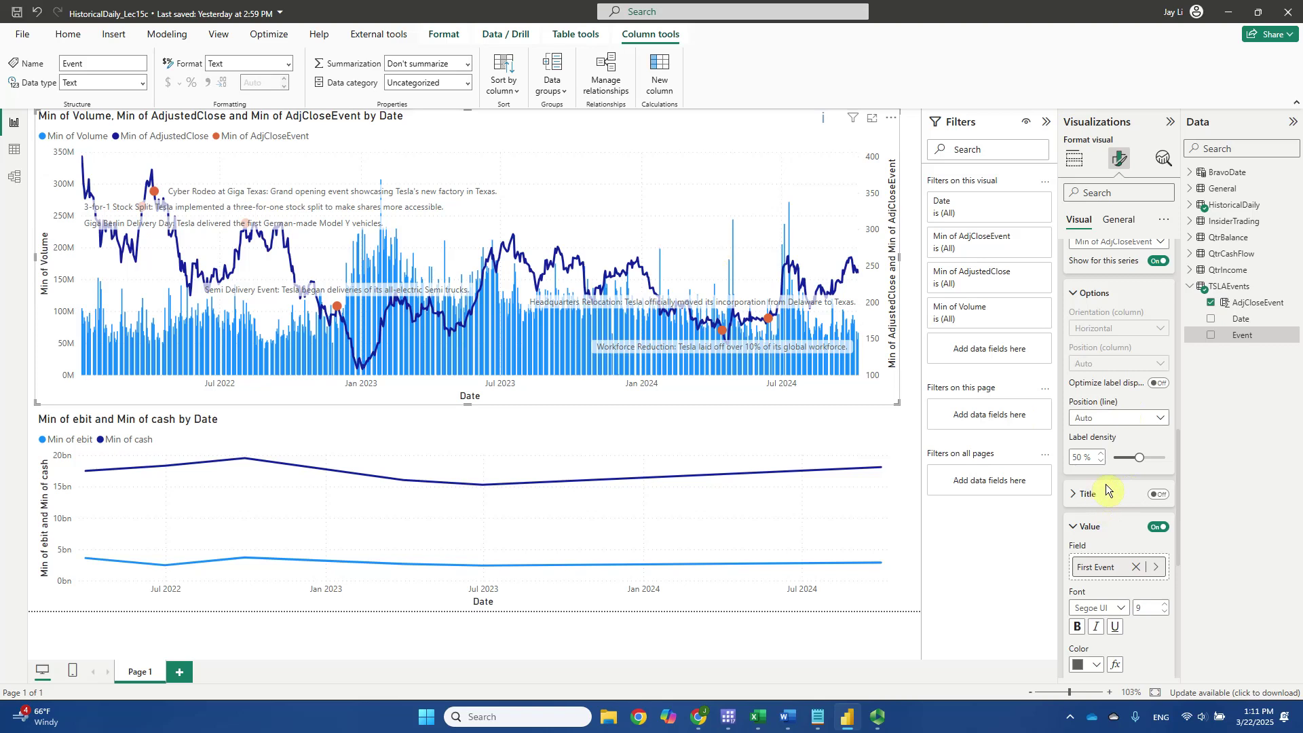
{"action": "scroll", "coordinate": [1106, 492], "scroll_direction": "up", "scroll_amount": 2}
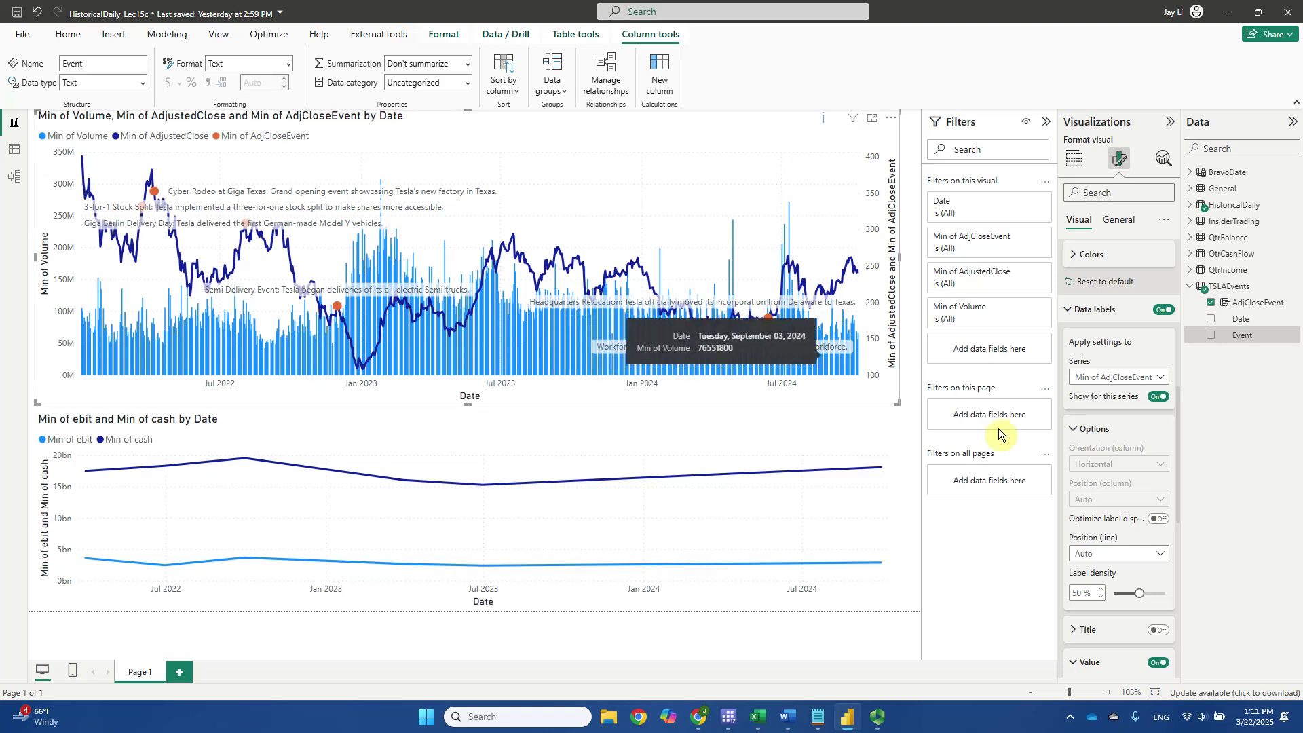
{"action": "left_click", "coordinate": [1163, 378]}
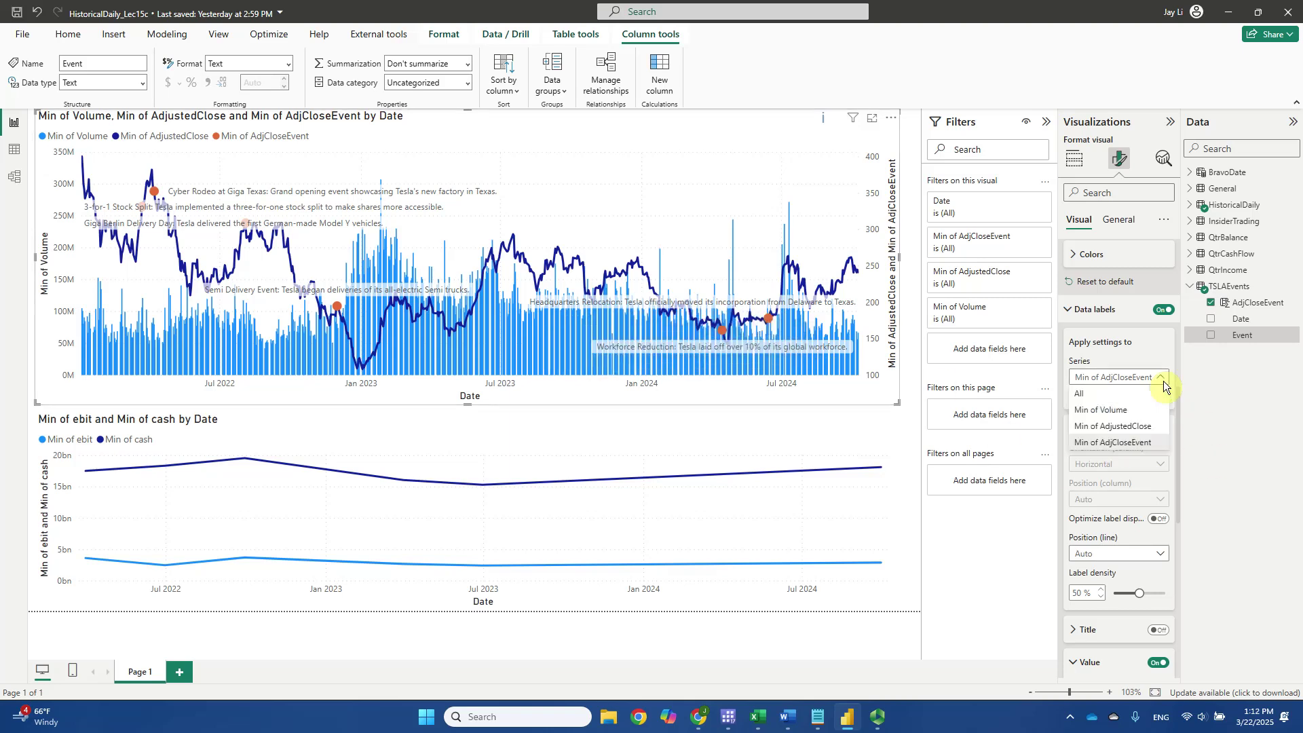
{"action": "left_click", "coordinate": [1133, 411]}
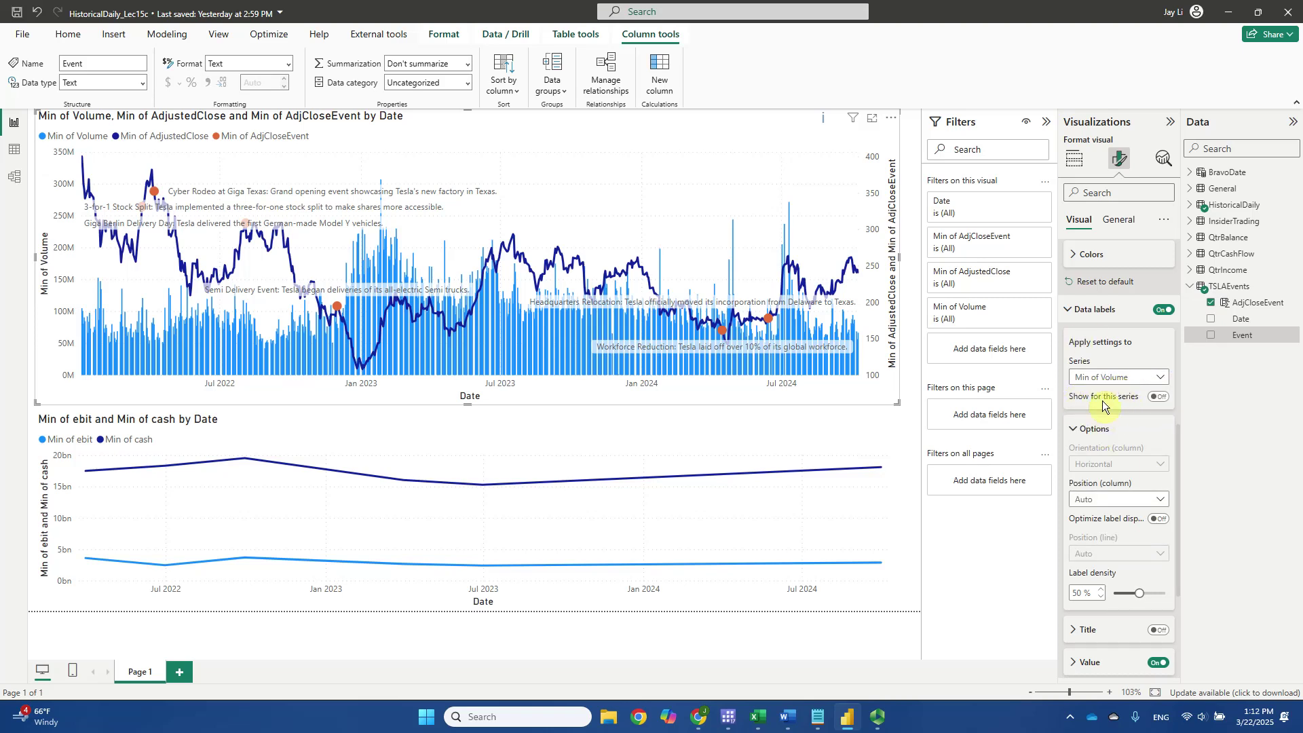
{"action": "left_click", "coordinate": [1163, 380]}
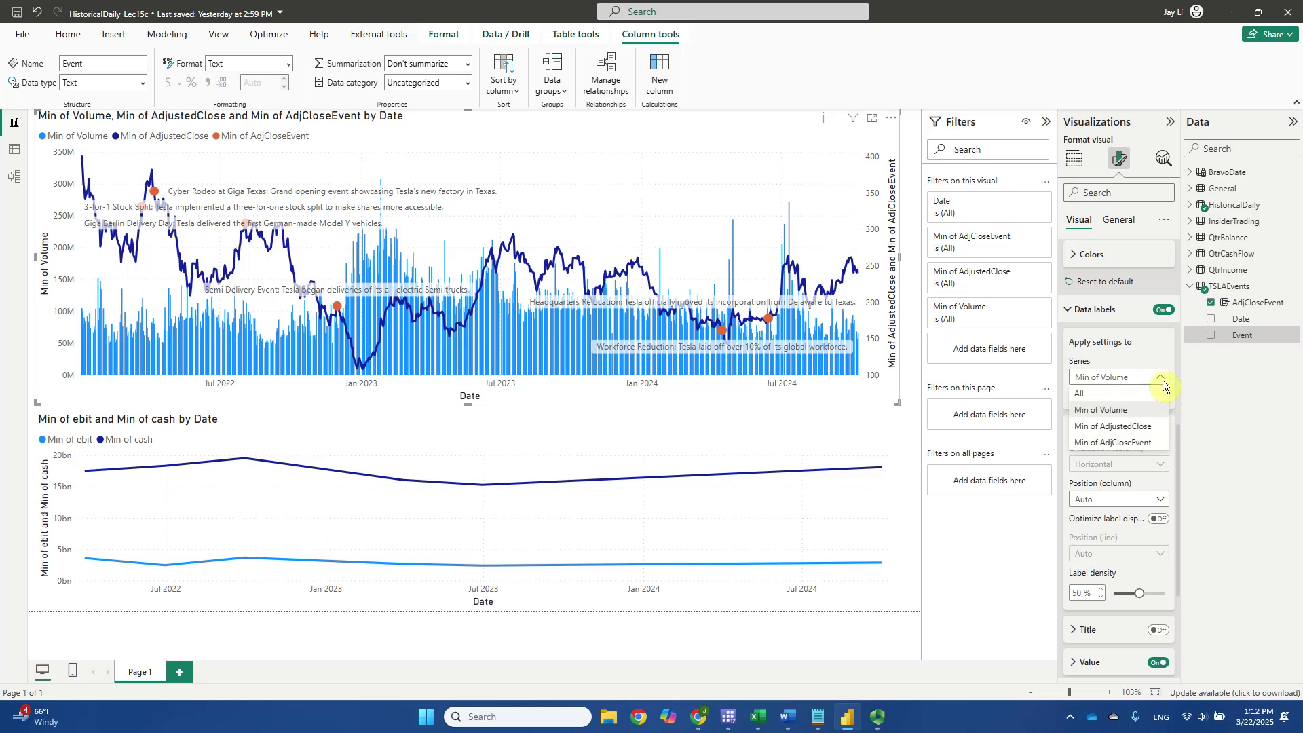
{"action": "left_click", "coordinate": [1144, 427]}
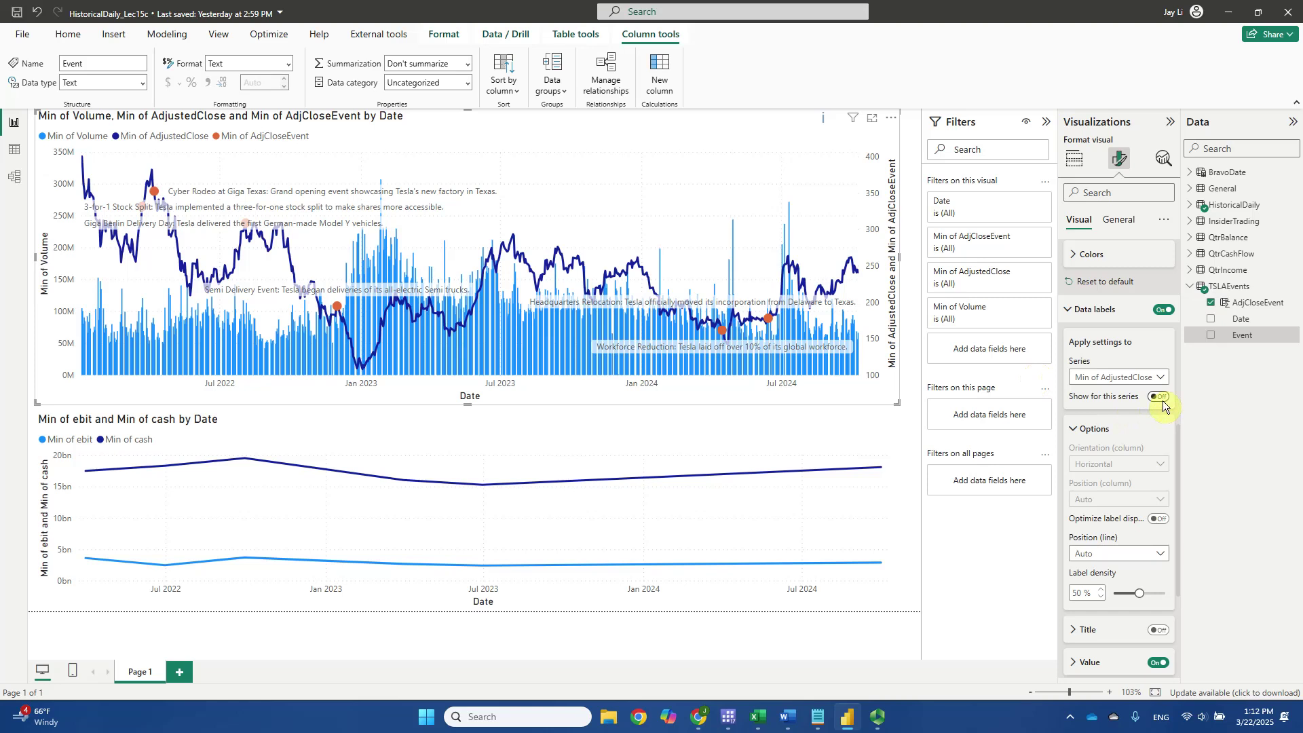
{"action": "left_click", "coordinate": [1162, 375]}
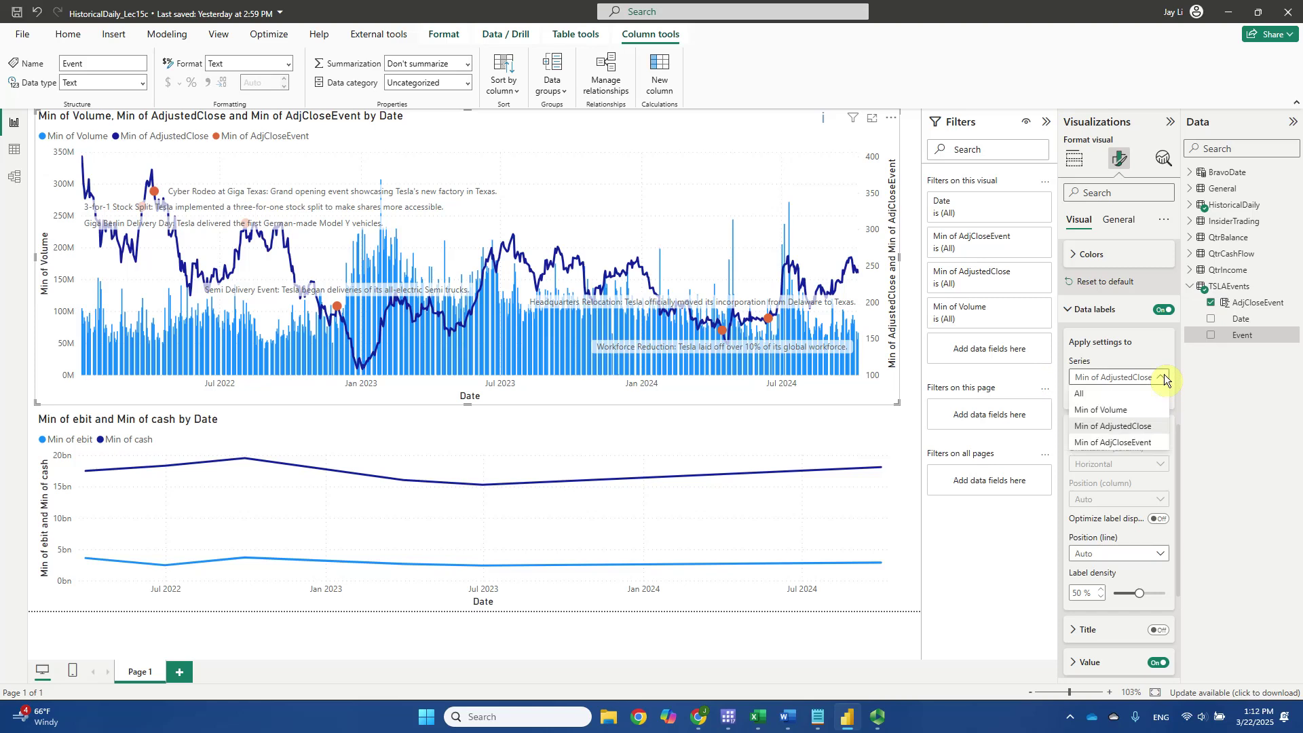
{"action": "left_click", "coordinate": [1142, 443]}
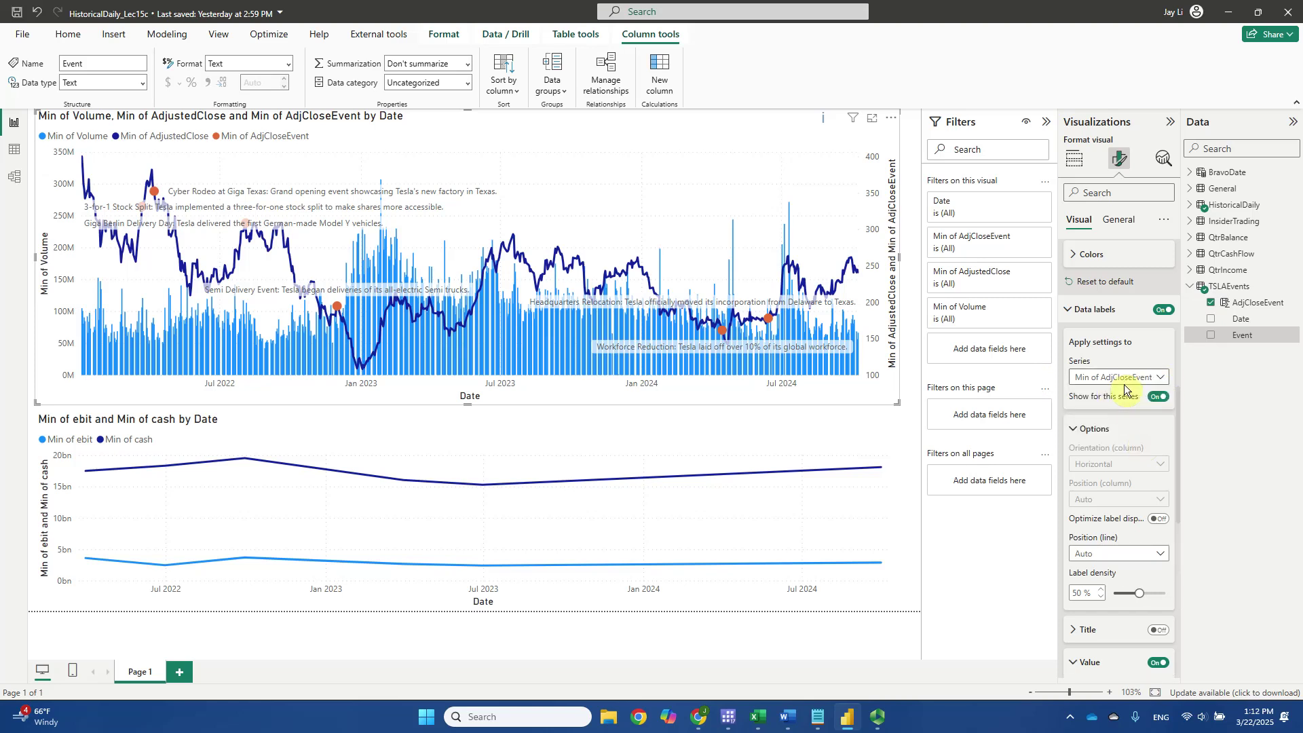